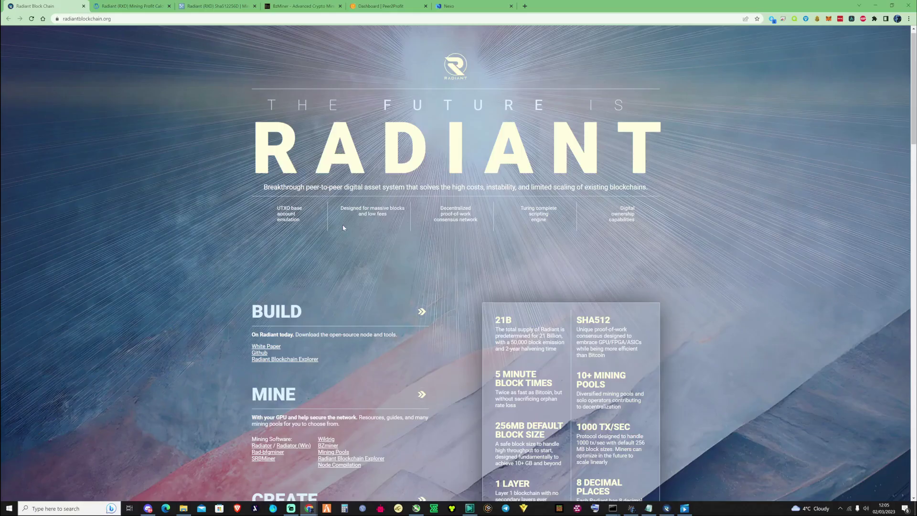
- Scroll to the radiantblockchain.org footer and open the Electron-Radiant wallet's GitHub repository
scroll(357, 231, "down", 10)
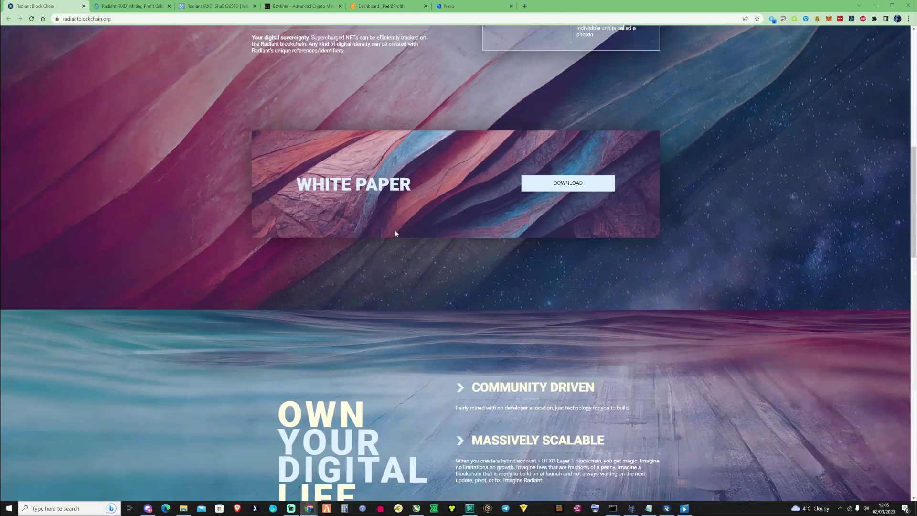
scroll(405, 233, "down", 10)
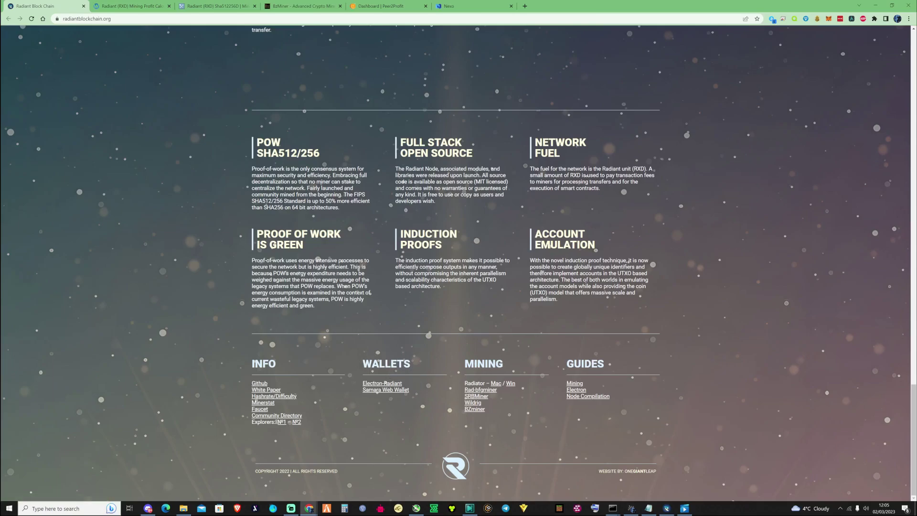
left_click(375, 384)
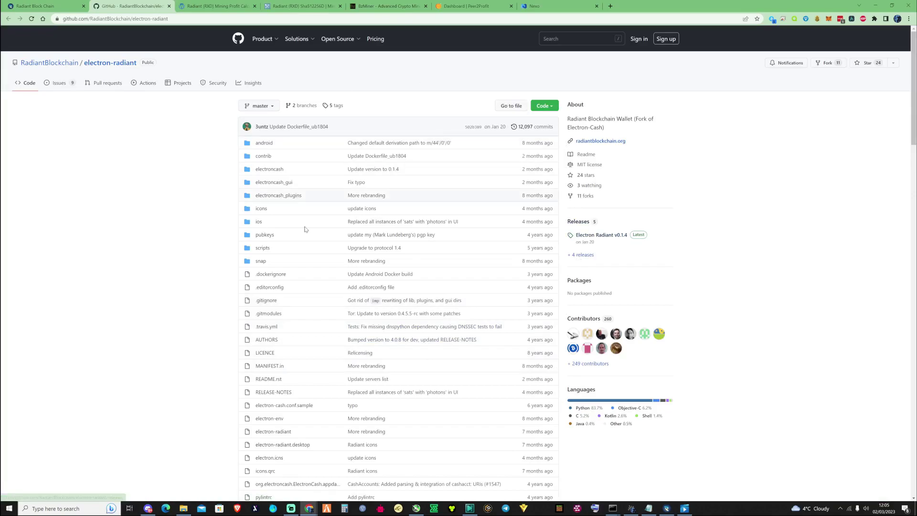
- Download Electron-Radiant-v0.1.4.exe from the v0.1.4 release assets and launch it
scroll(525, 323, "down", 2)
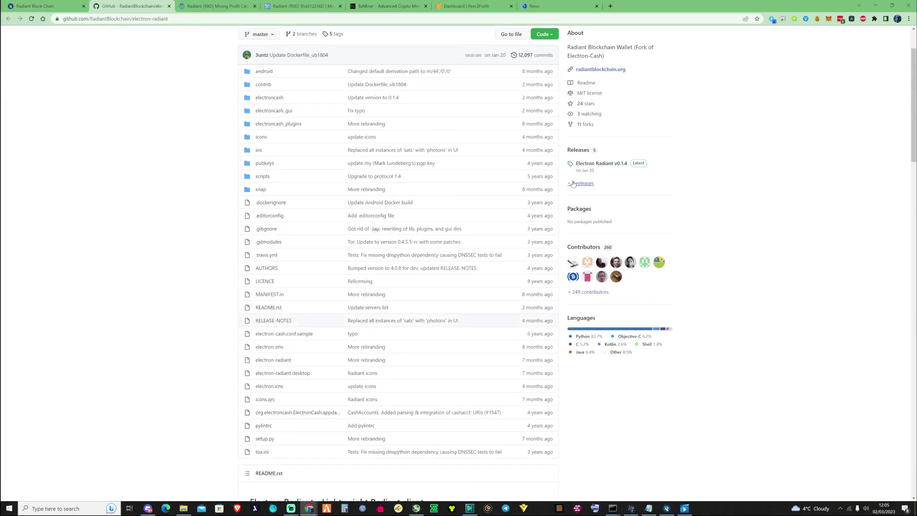
left_click(584, 166)
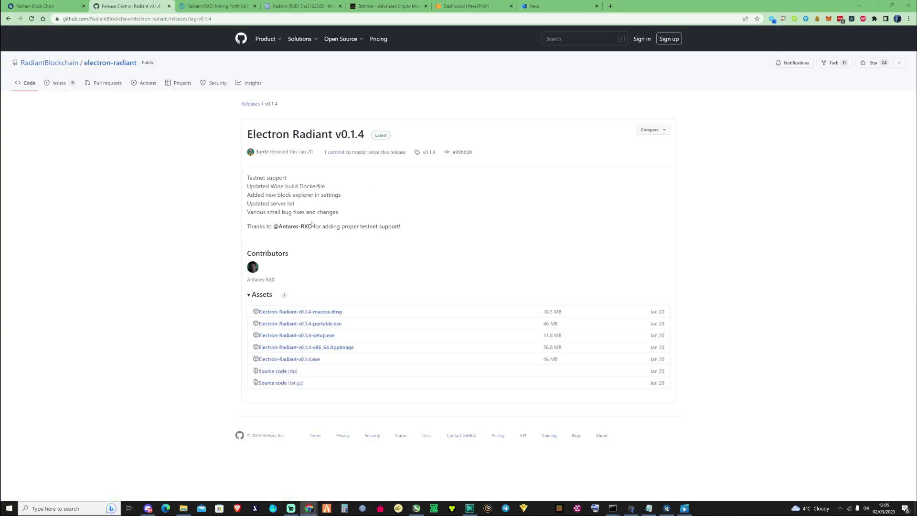
left_click(305, 361)
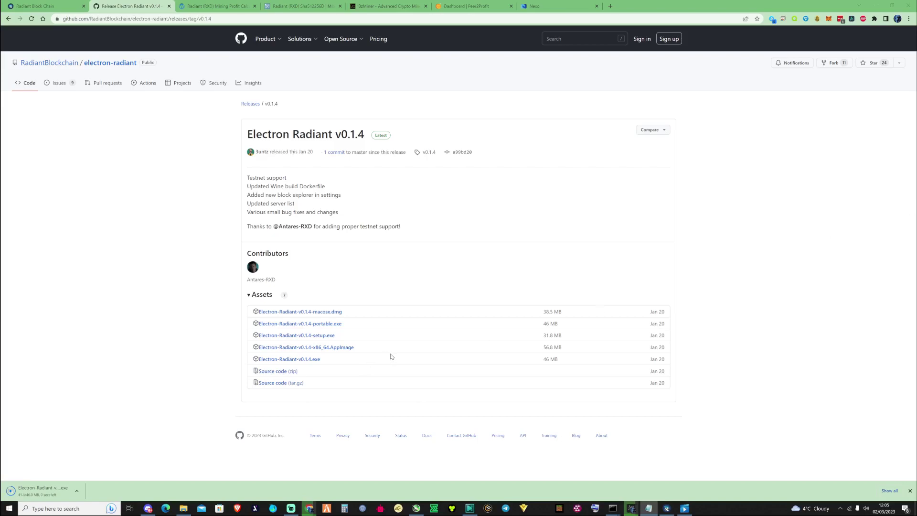
left_click(53, 488)
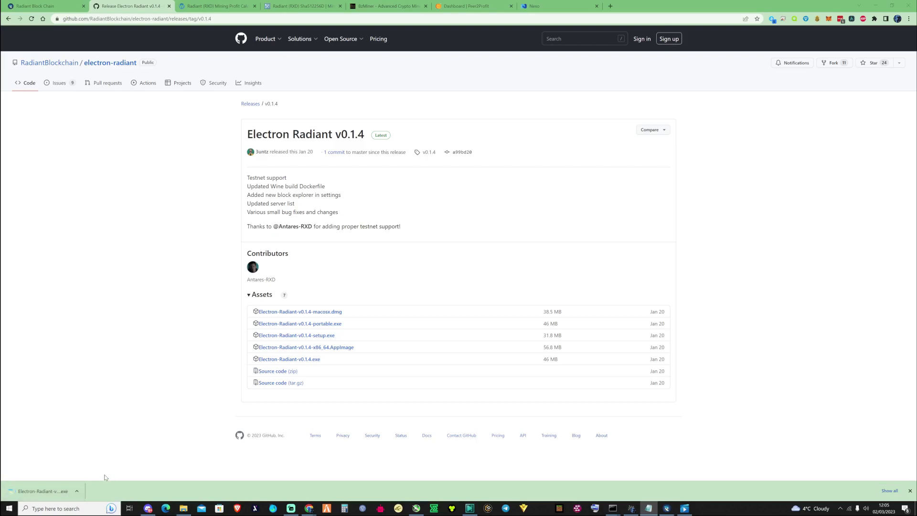
- Run Electron-Radiant-v0.1.4.exe past the SmartScreen warning using More info and Run anyway
left_click(65, 490)
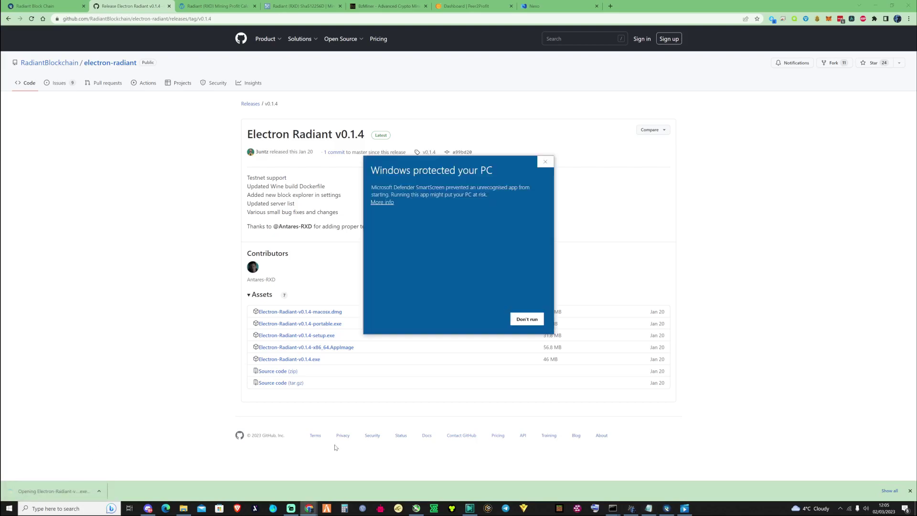
left_click(382, 202)
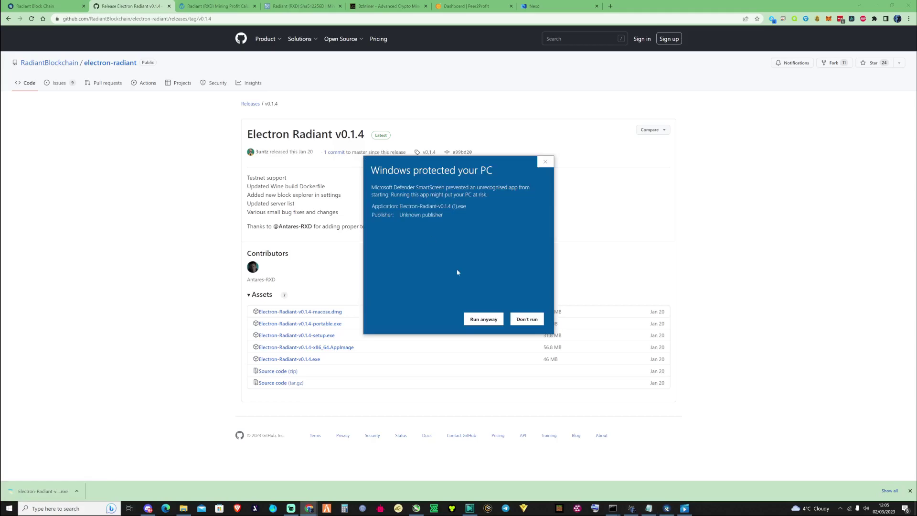
left_click(484, 320)
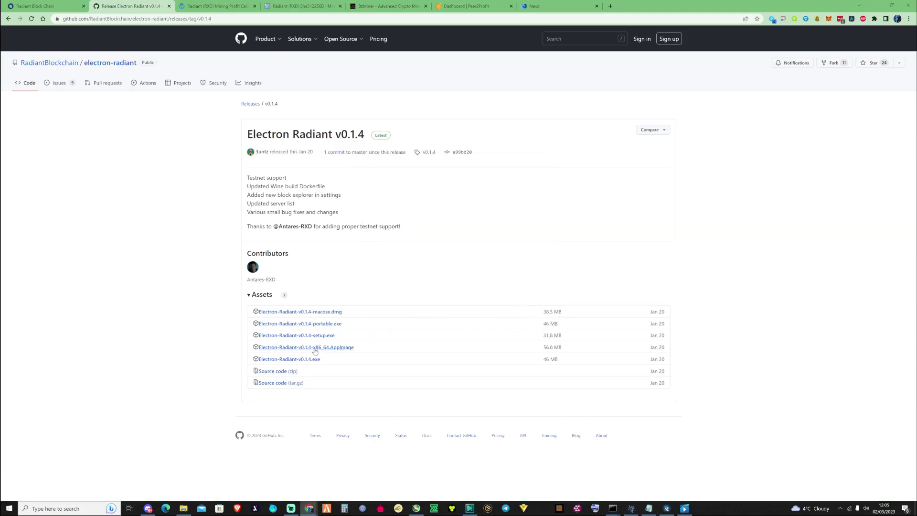
left_click(666, 508)
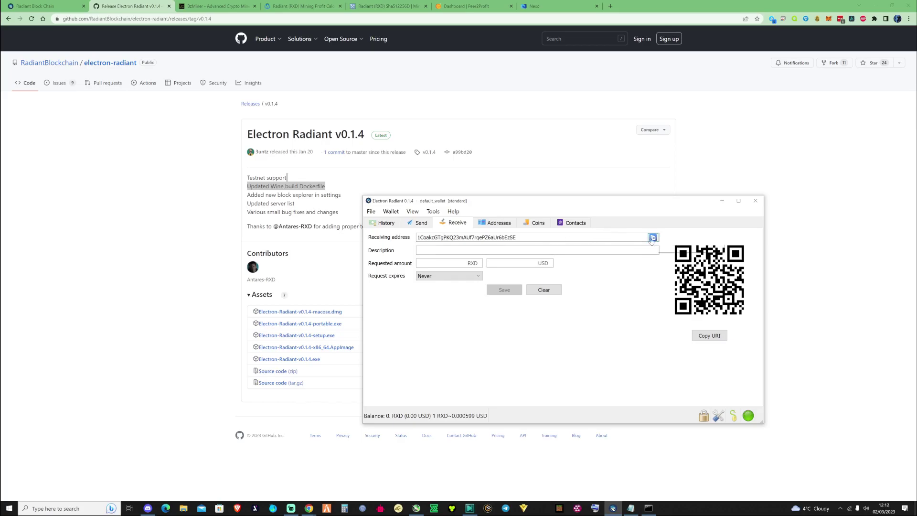
- Switch to the BzMiner website tab showing the v13.2.1 downloads
left_click(234, 9)
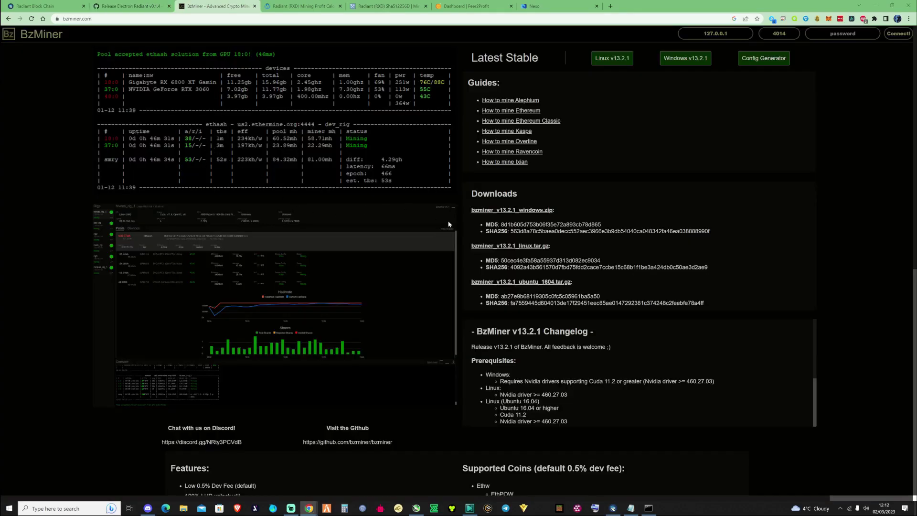
- Download bzminer_v13.2.1_windows.zip and open the finished download in WinRAR
left_click(510, 211)
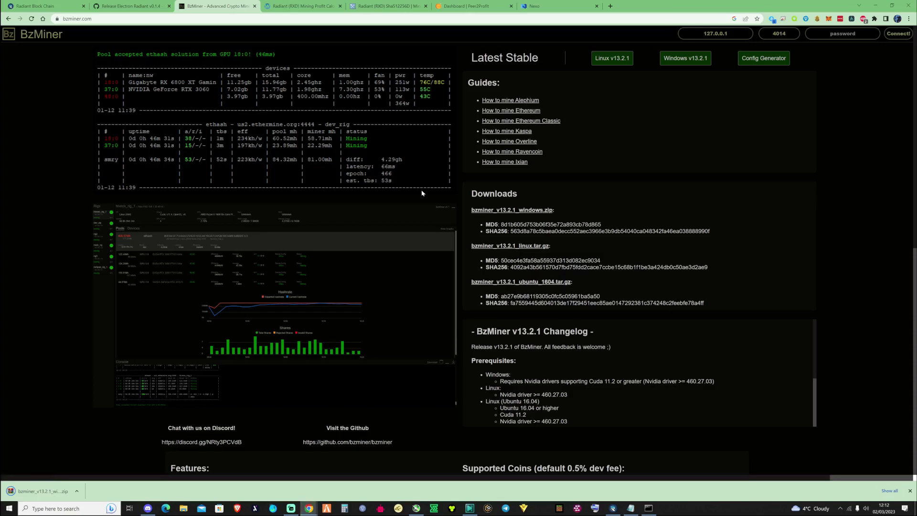
left_click(43, 491)
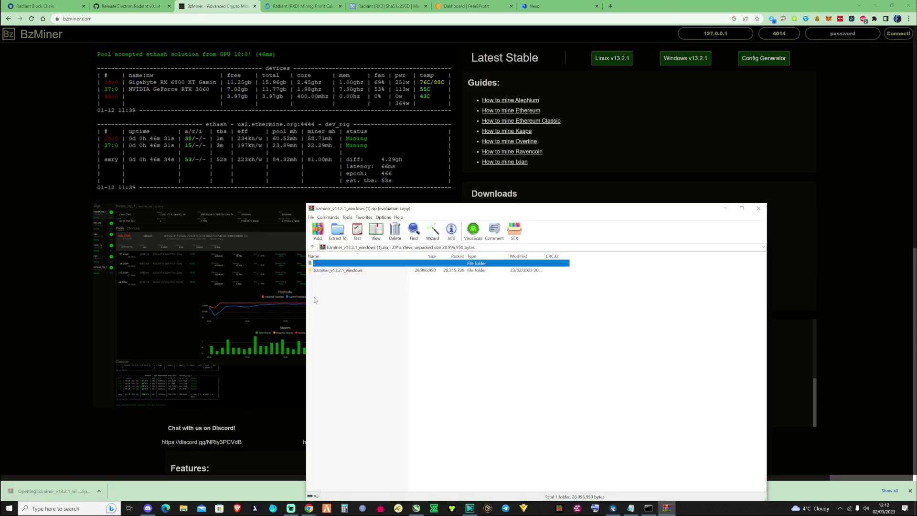
- Dismiss the WinRAR licence reminder and extract the bzminer folder onto the desktop
left_click(875, 6)
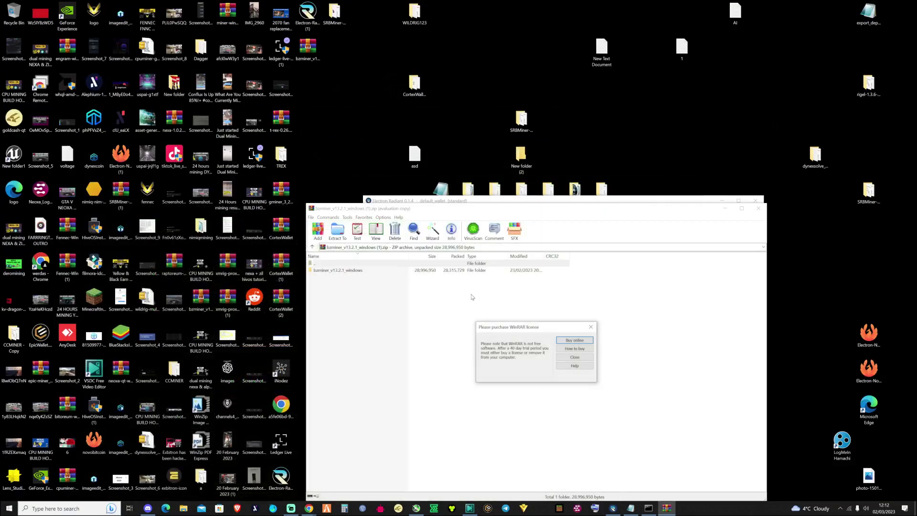
left_click(591, 328)
left_click_drag(324, 270, 723, 113)
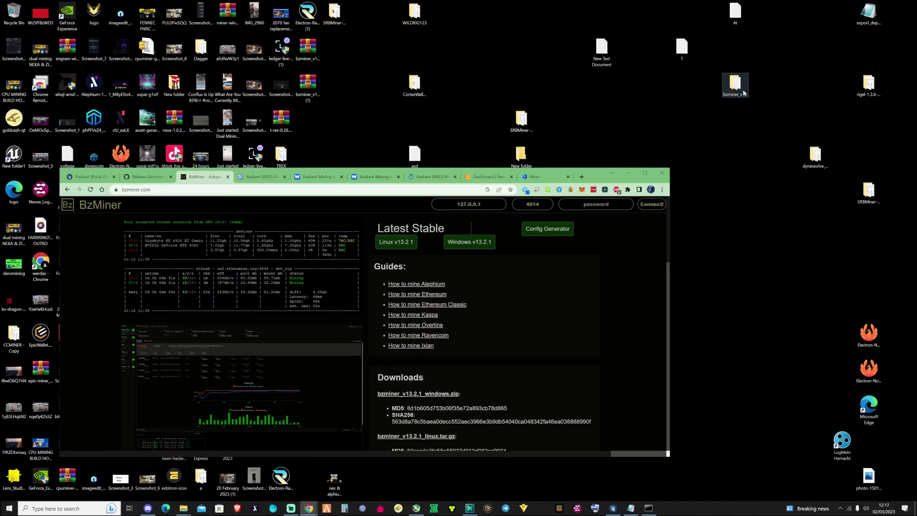
- Open the extracted bzminer_v13.2.1_windows folder in File Explorer, then return to the browser
left_click(733, 86)
double_click(733, 86)
left_click_drag(722, 82, 774, 28)
left_click(289, 220)
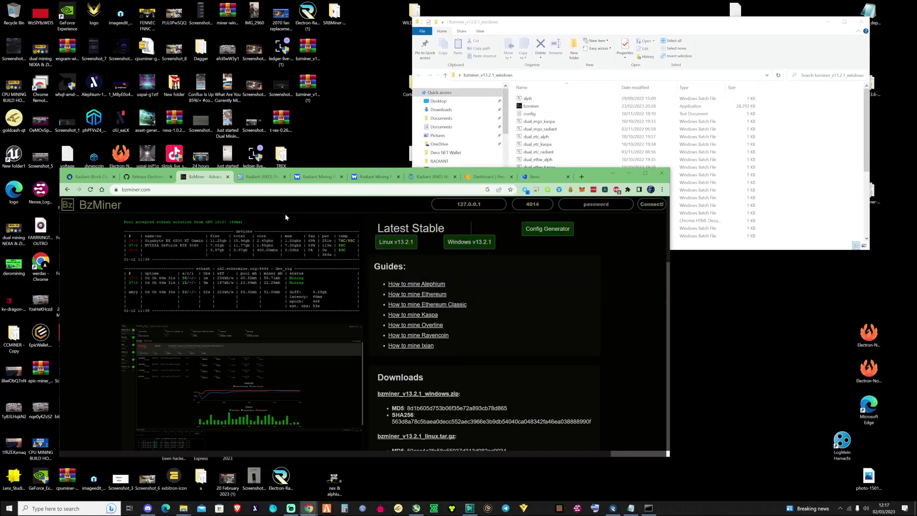
- Review the Radiant pool list on MiningPoolStats and go to WoolyPooly's Radiant pool page
left_click(258, 177)
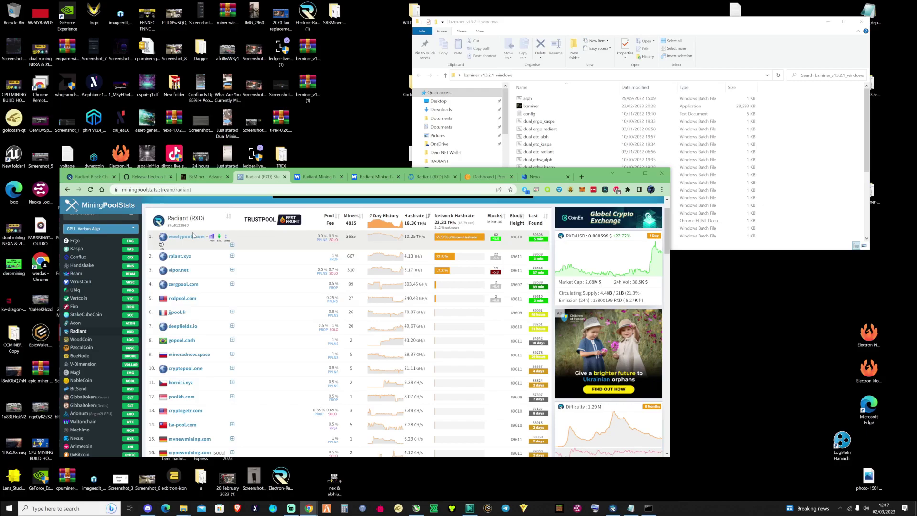
mouse_move(200, 239)
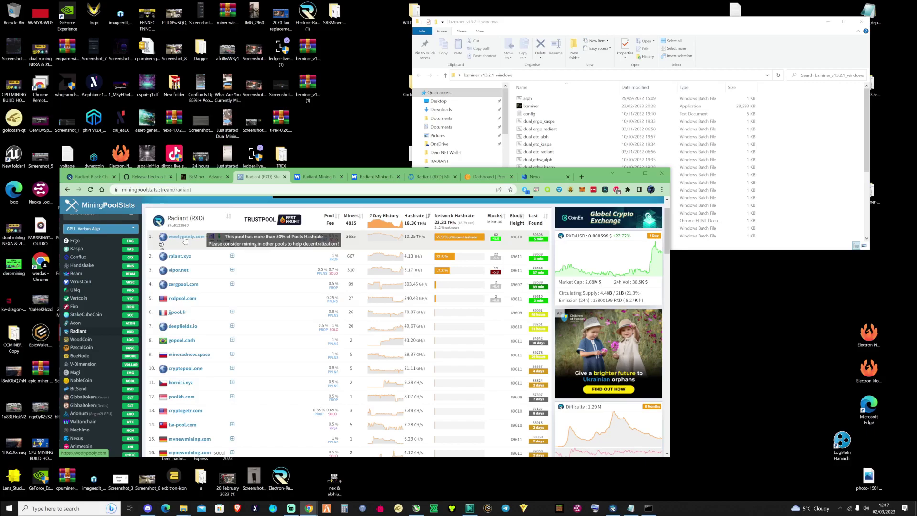
left_click(323, 181)
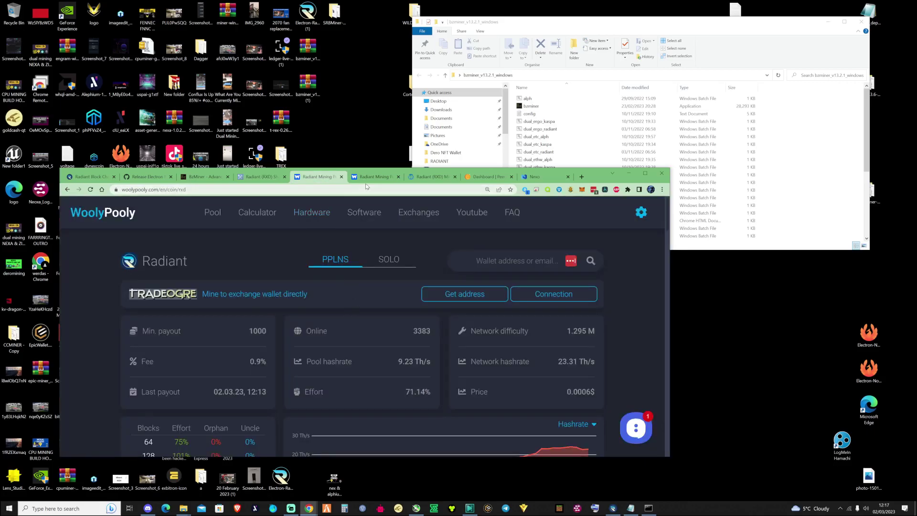
- From WoolyPooly's pool list, open the RXD page and show its connection servers on port 3122
scroll(317, 286, "down", 2)
scroll(152, 239, "up", 2)
left_click(210, 215)
left_click(628, 173)
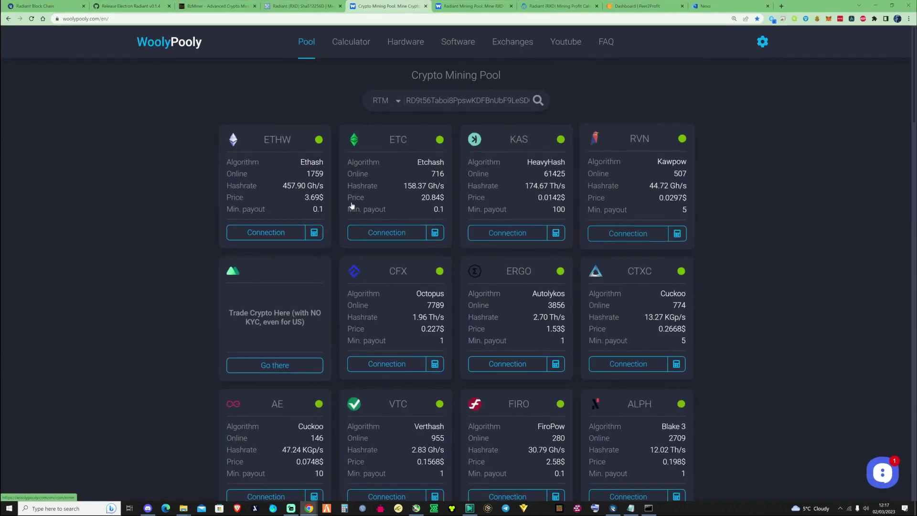
scroll(459, 217, "down", 15)
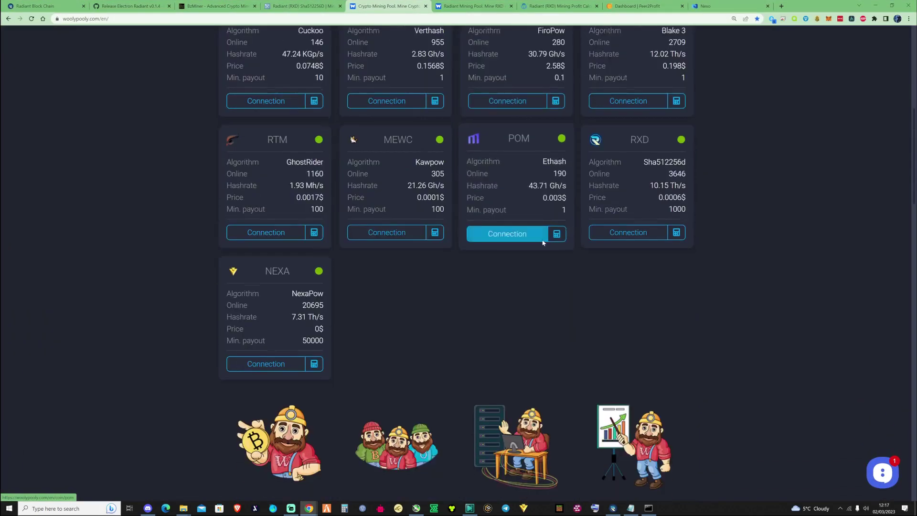
scroll(669, 184, "up", 2)
scroll(626, 215, "up", 1)
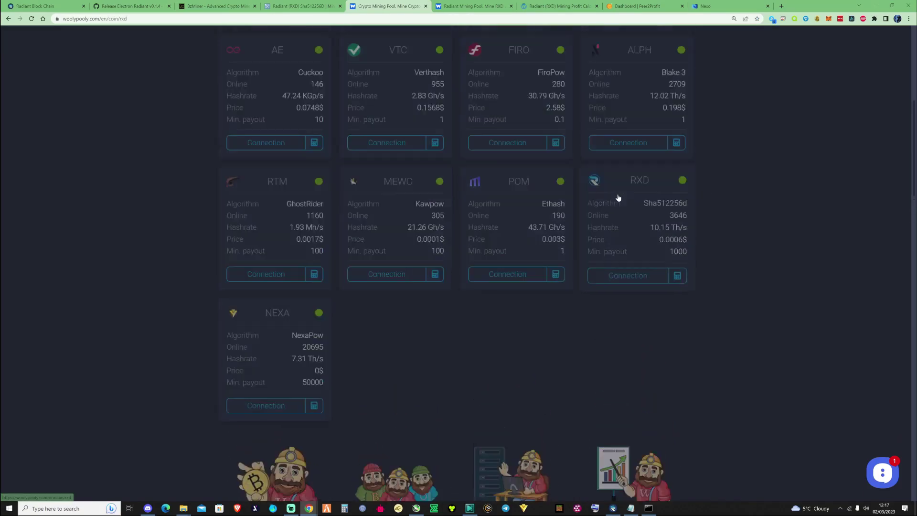
left_click(620, 252)
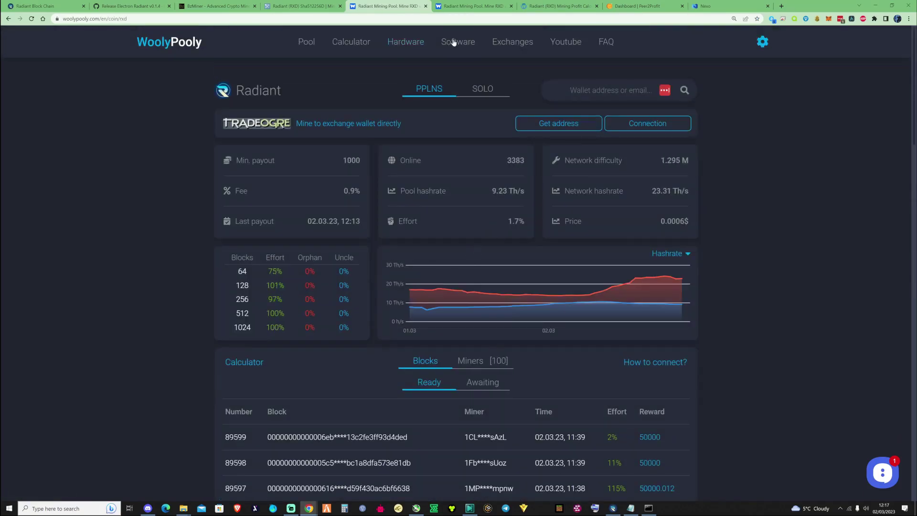
left_click(632, 127)
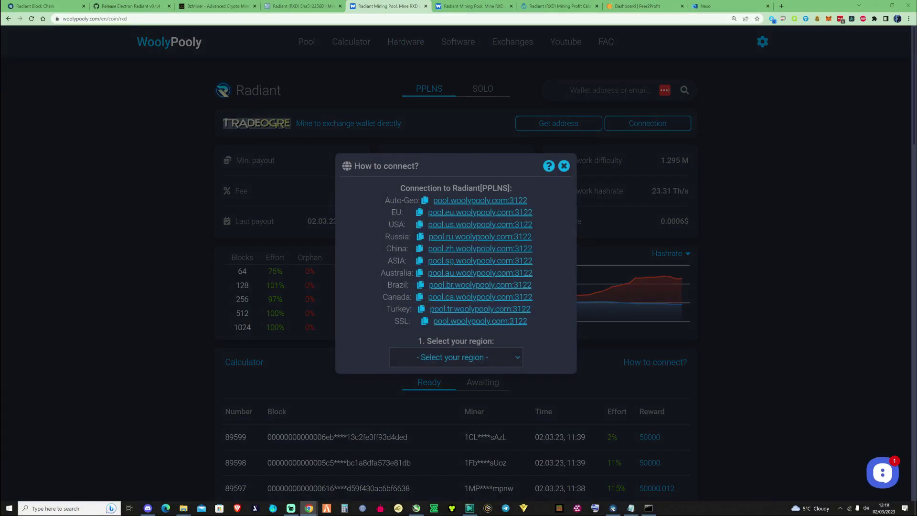
- Select the Europe server region and bzminer miner, fetching the Radiant wallet's receiving address
left_click(475, 362)
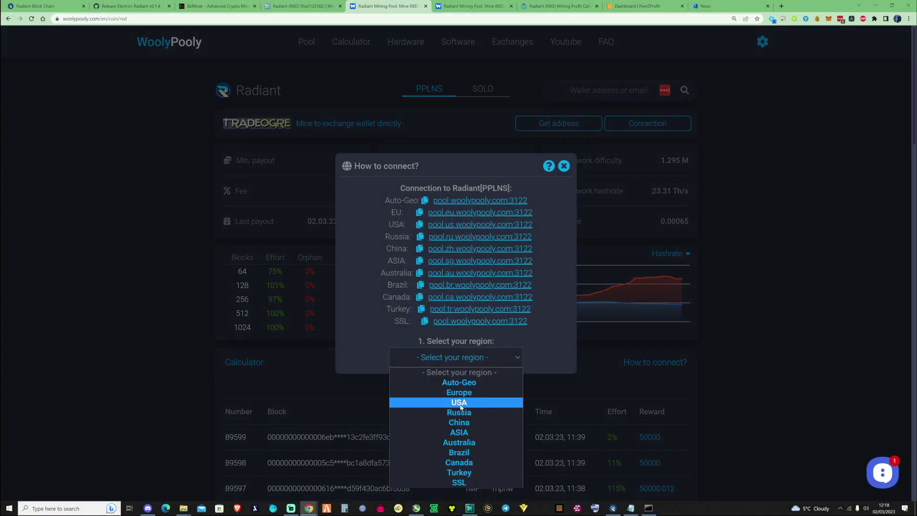
left_click(463, 402)
left_click(466, 378)
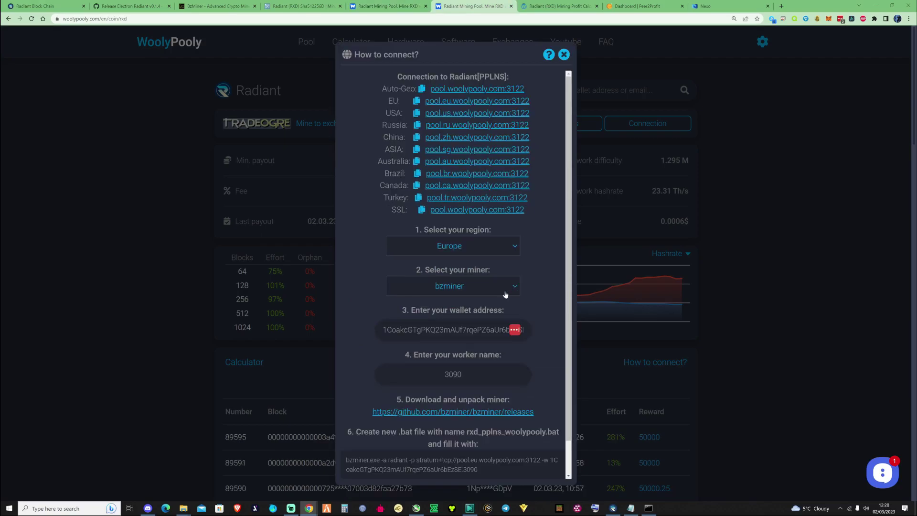
left_click(612, 507)
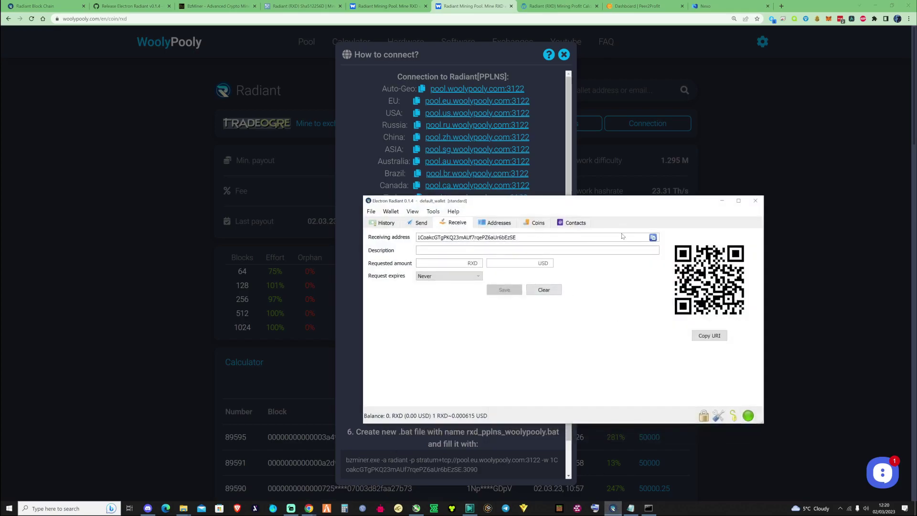
left_click(721, 201)
- Select and copy the generated bzminer command line for worker 3090
scroll(452, 275, "down", 1)
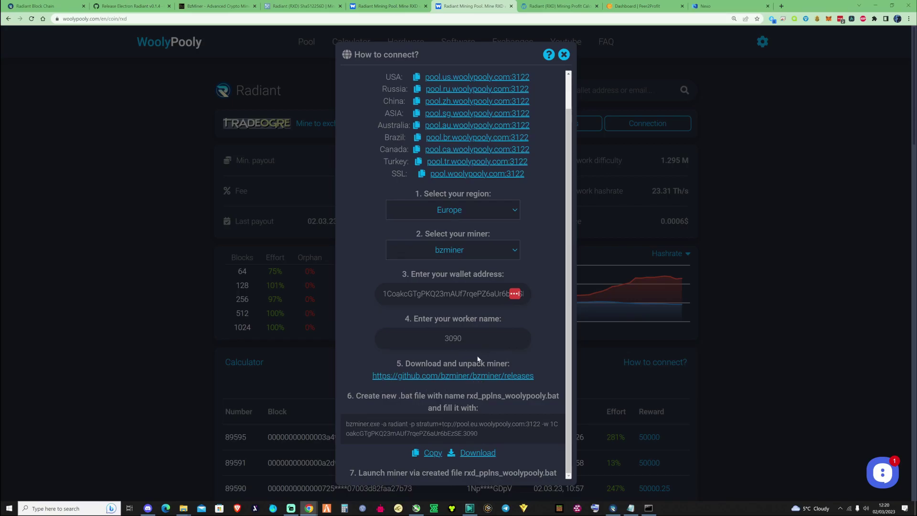
left_click(432, 452)
left_click_drag(345, 423, 493, 441)
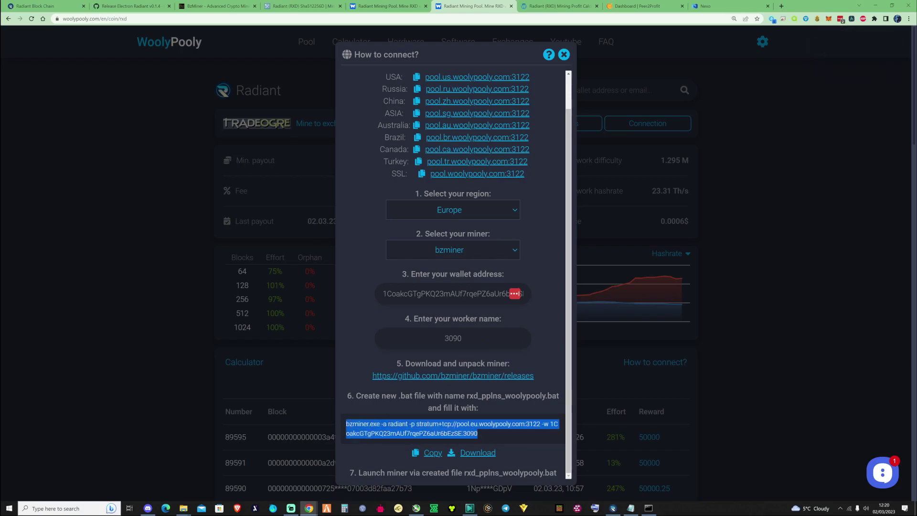
right_click(434, 431)
left_click(454, 439)
left_click(875, 6)
- Create a new text document named Rdiant in the bzminer_v13.2.1_windows folder
left_click(763, 31)
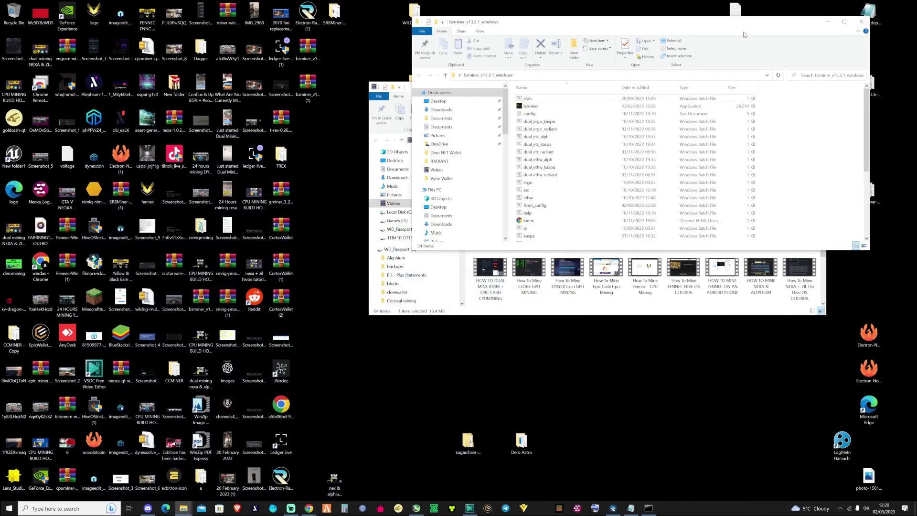
left_click_drag(711, 28, 675, 95)
right_click(772, 223)
mouse_move(796, 309)
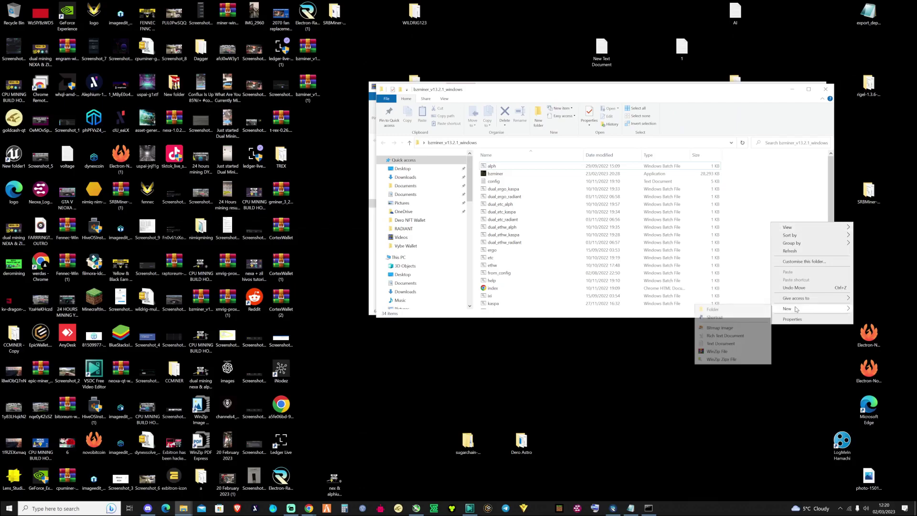
left_click(719, 344)
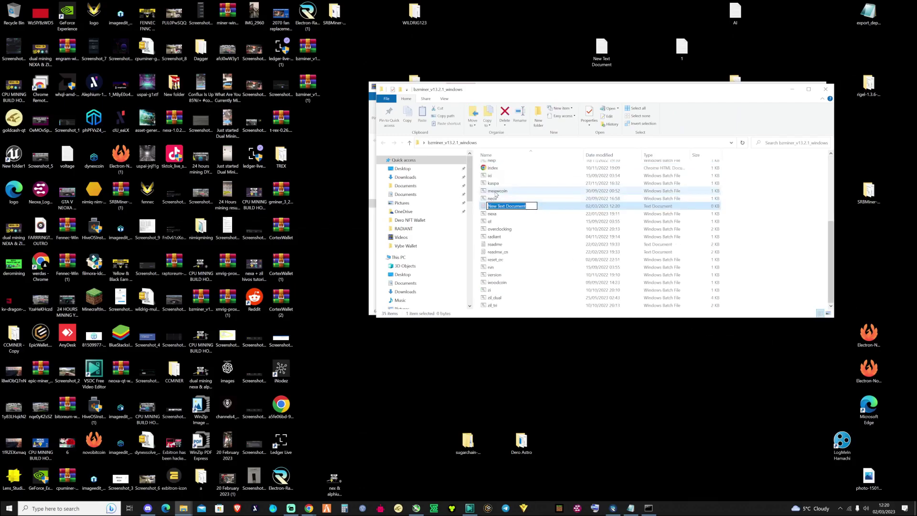
type("Rdiant")
key("Return")
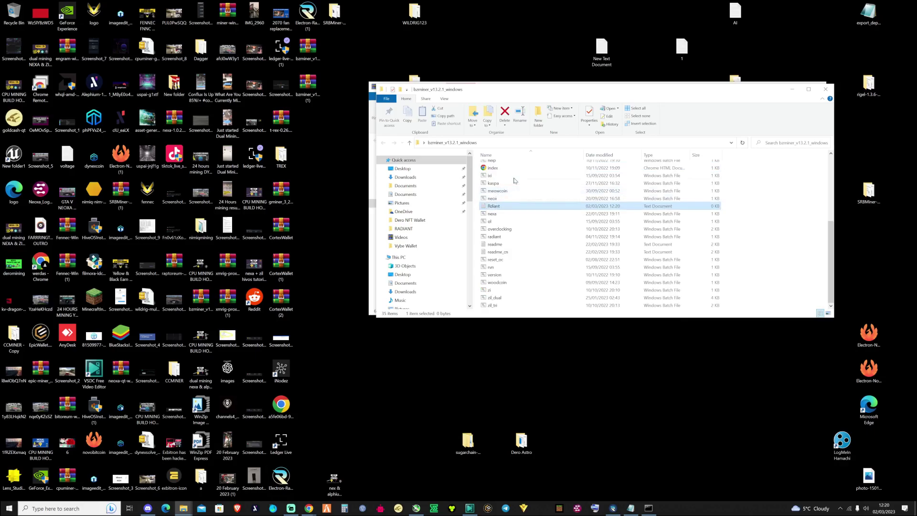
- Open Rdiant in Notepad and paste the copied bzminer command
double_click(513, 207)
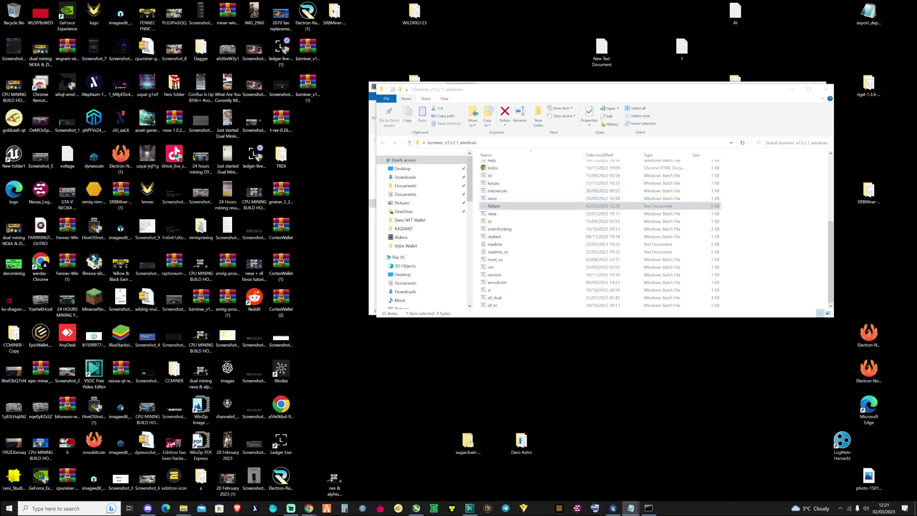
left_click_drag(419, 90, 315, 135)
key("ctrl+v")
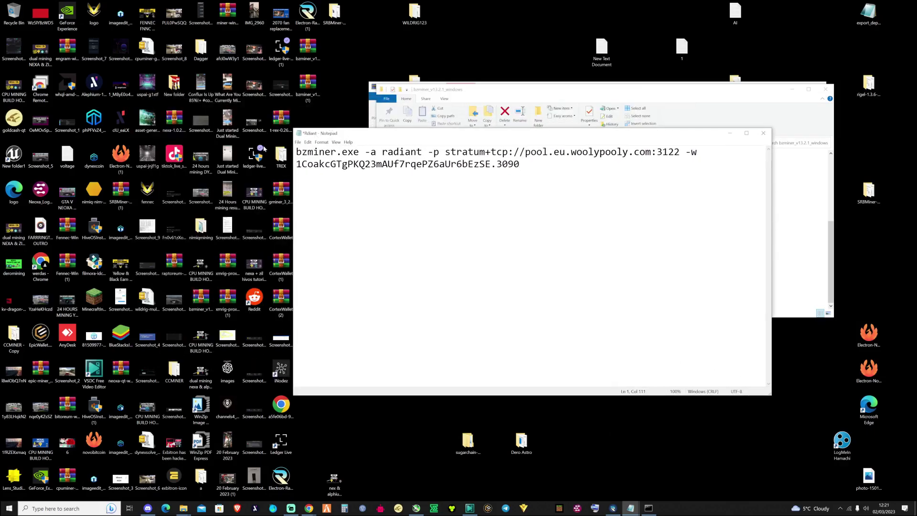
- Start saving the command file under a new name, changing it to Rdiant.bat
left_click(297, 142)
left_click(313, 179)
left_click(378, 298)
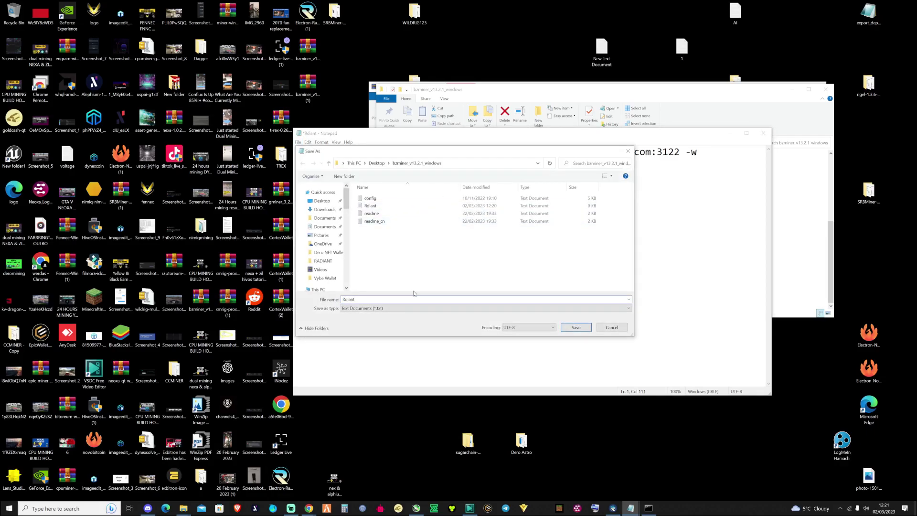
type(".ba")
- Save Rdiant.bat, close Notepad and run the batch file to launch bzminer, dismissing the firewall alert
left_click(576, 328)
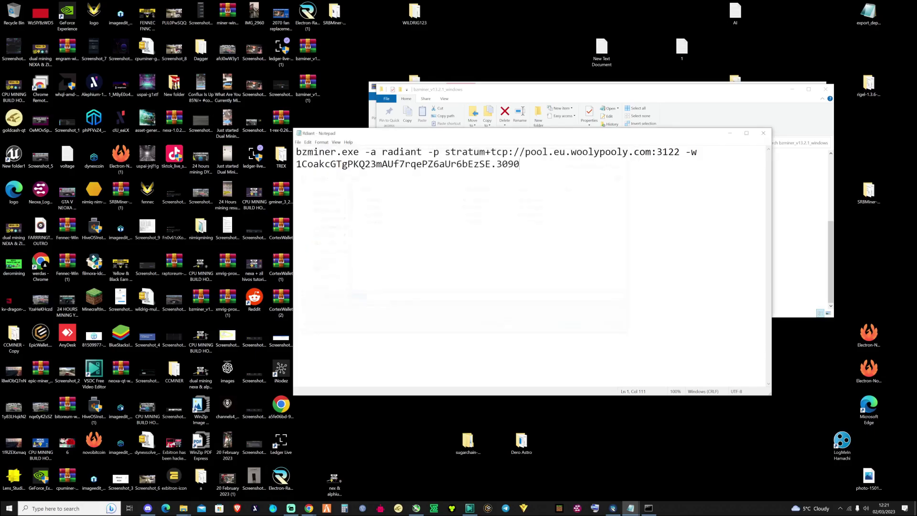
left_click(763, 132)
double_click(506, 236)
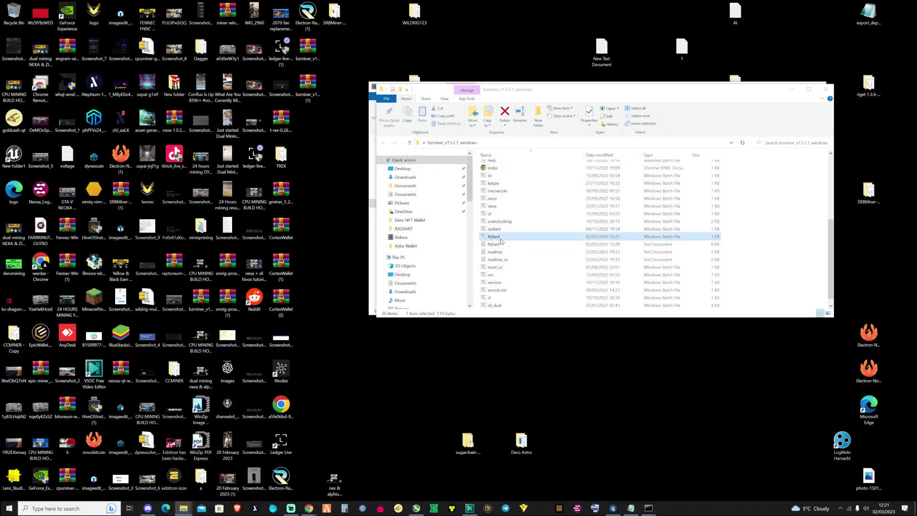
left_click_drag(295, 65, 566, 119)
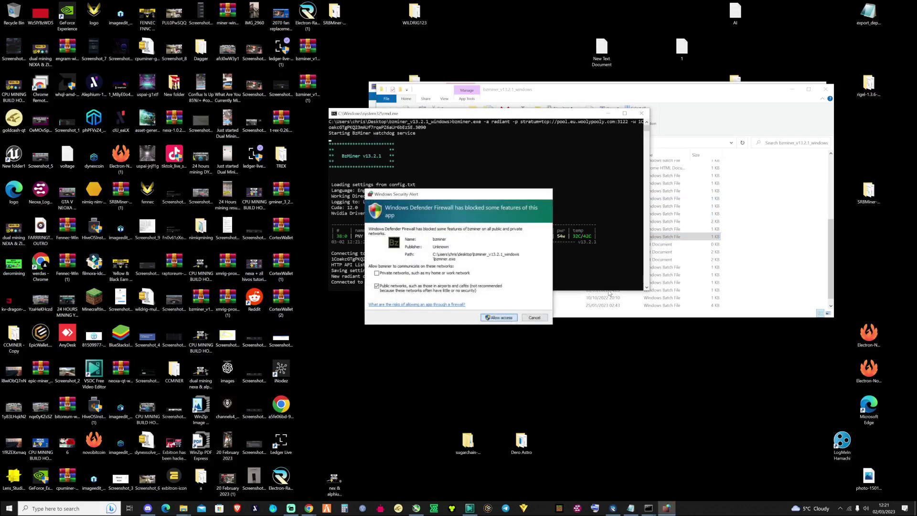
key("Return")
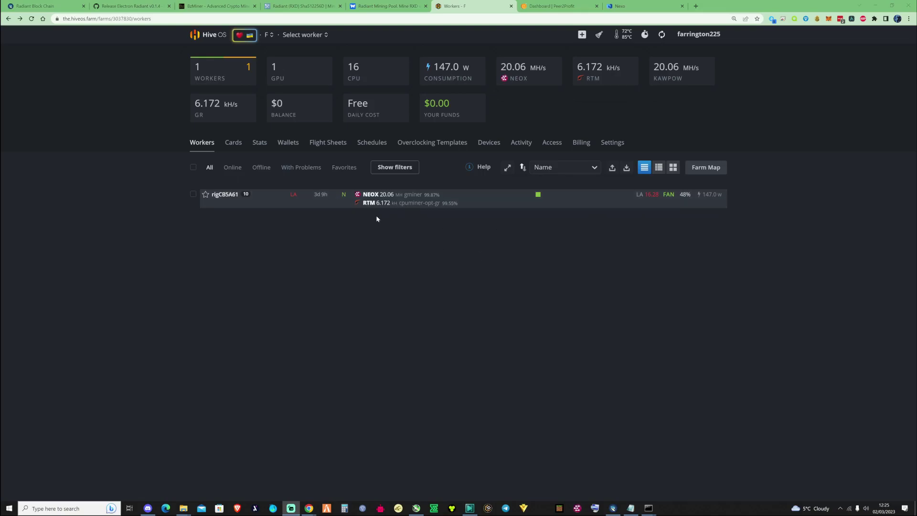
- On Flight Sheets, pick RXD as the new sheet's coin and begin adding an RXD wallet
left_click(328, 144)
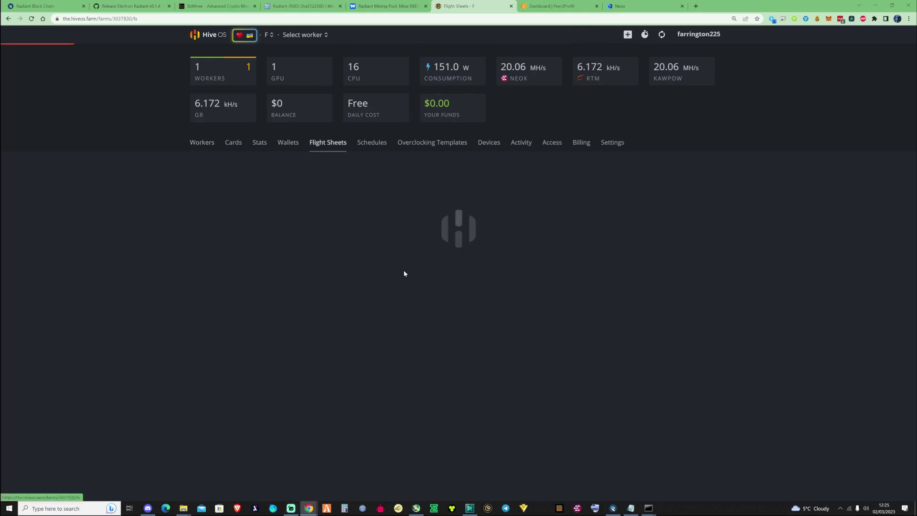
left_click(298, 210)
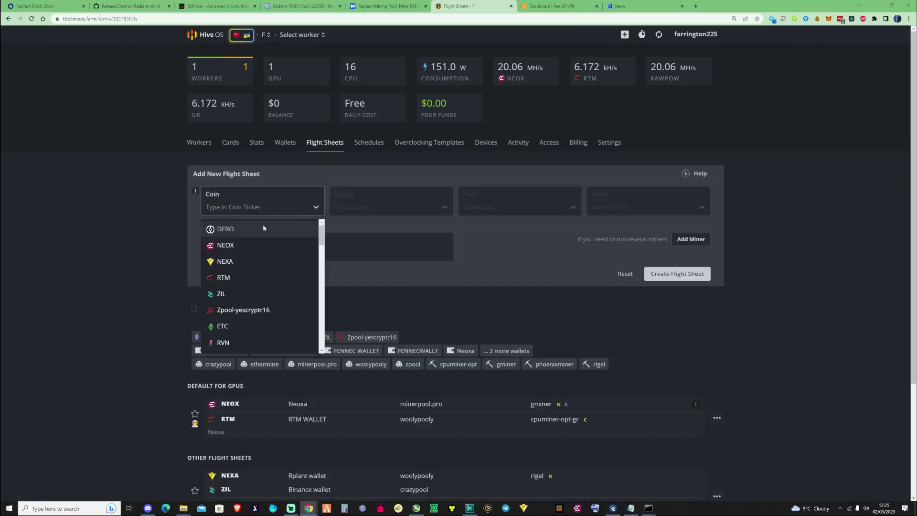
type("rxd")
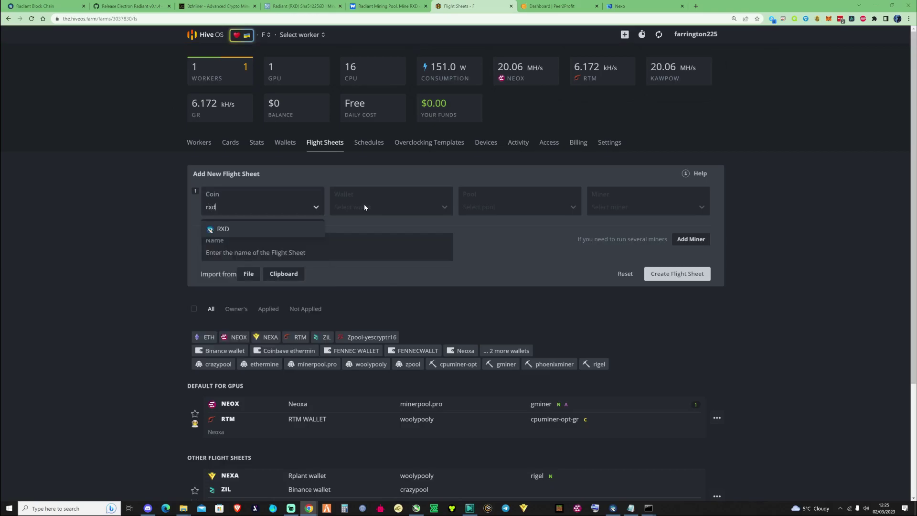
left_click(267, 229)
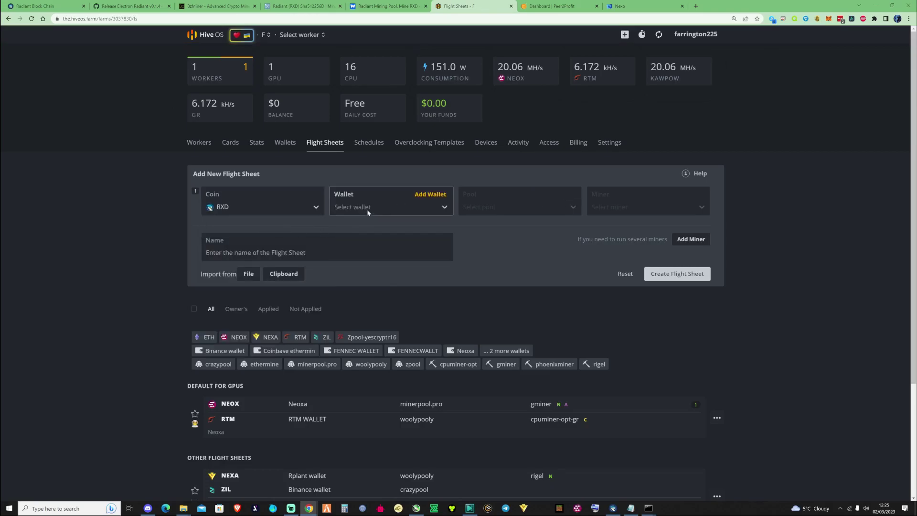
left_click(426, 195)
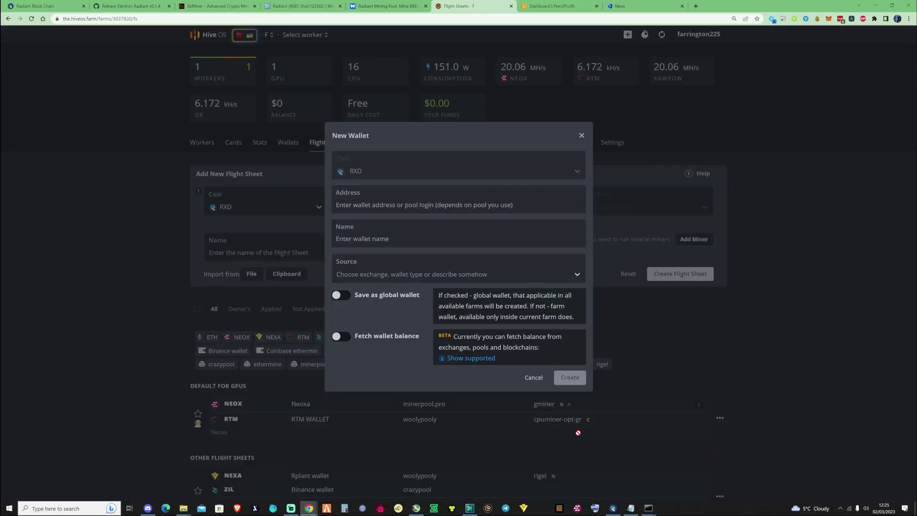
- Copy the Radiant wallet's receiving address into the form and create the RXD wallet named Radiant
left_click(609, 506)
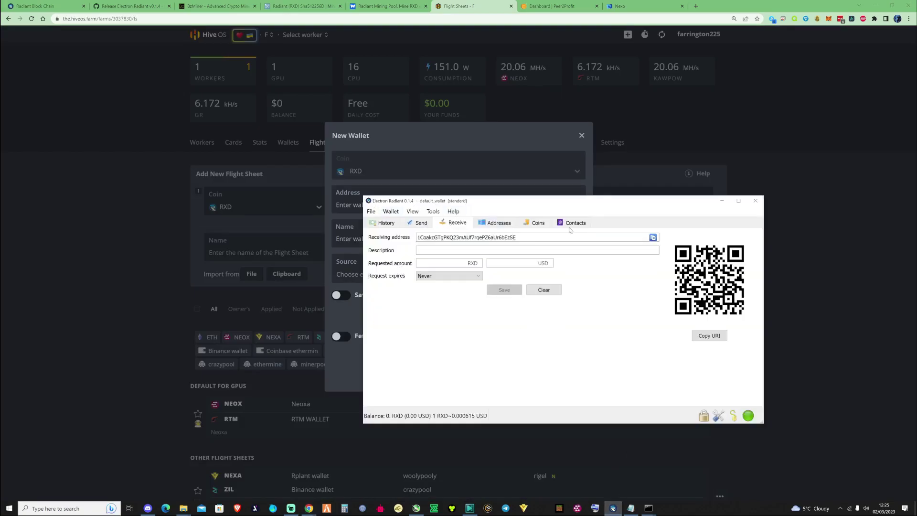
left_click(652, 237)
left_click(722, 200)
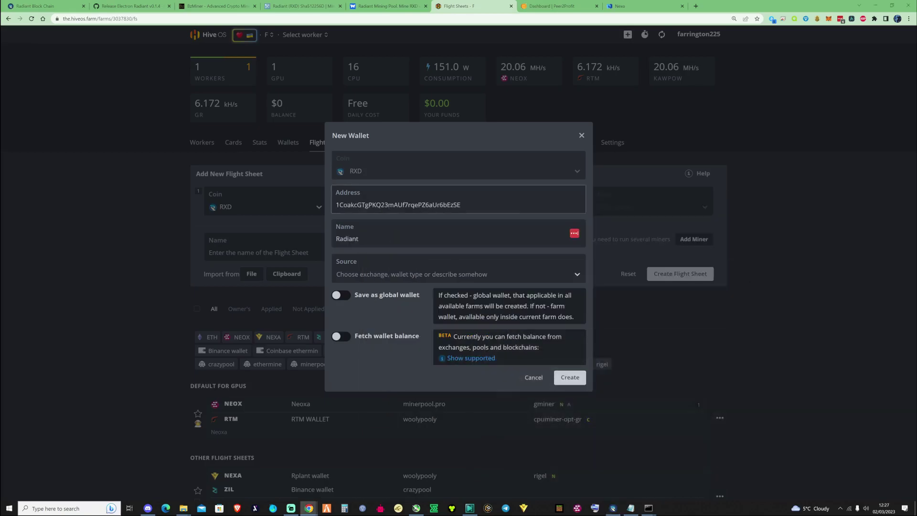
left_click(352, 232)
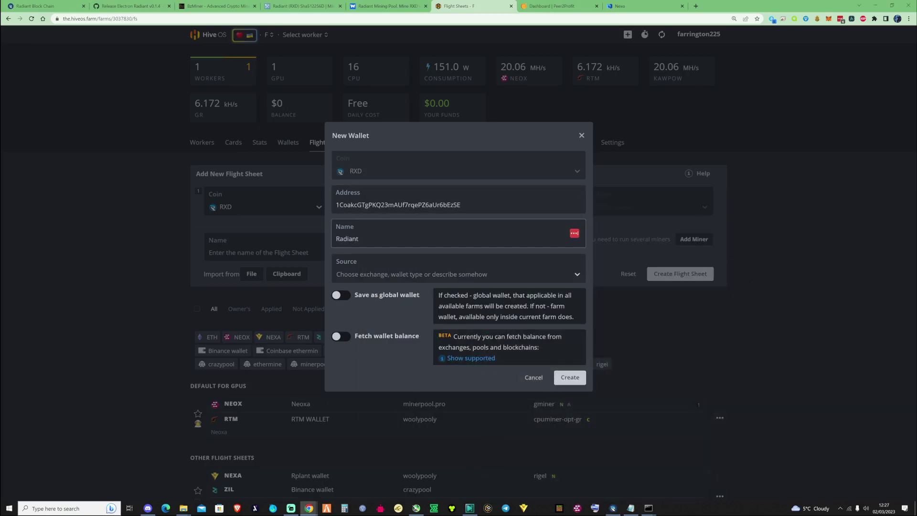
left_click(426, 273)
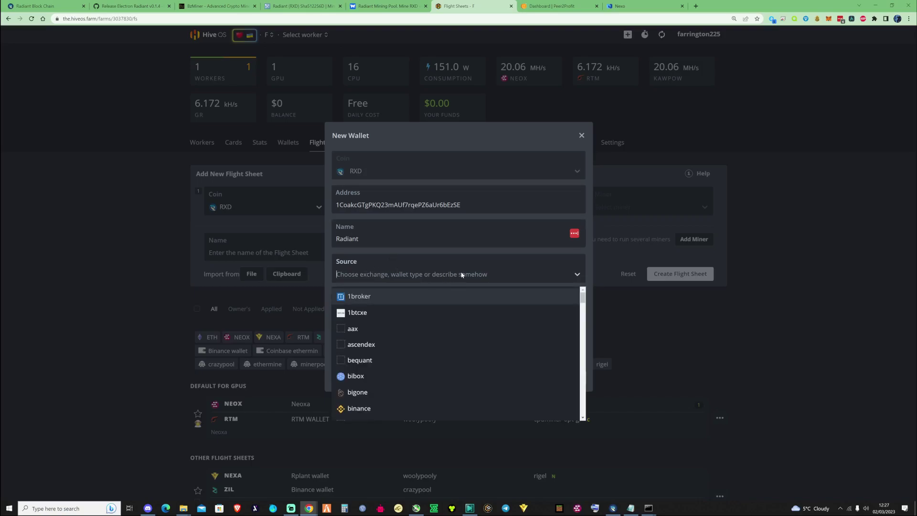
left_click(591, 275)
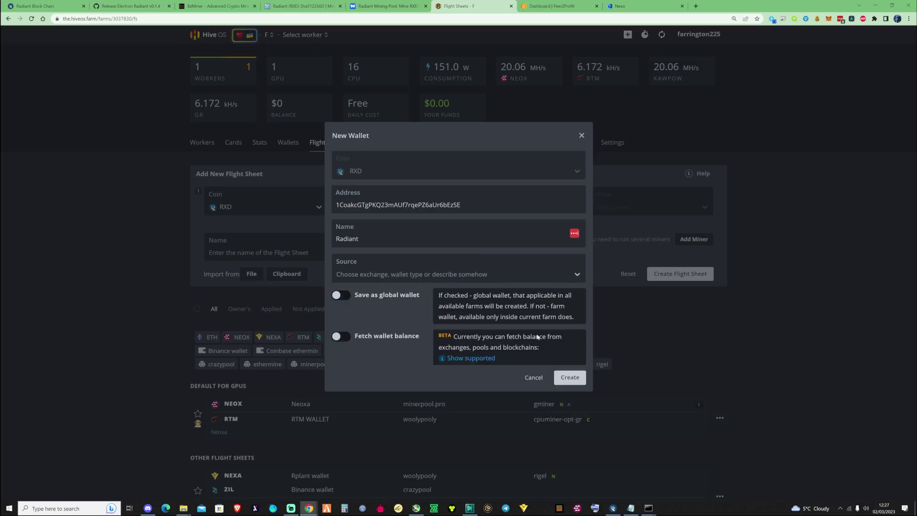
left_click(572, 378)
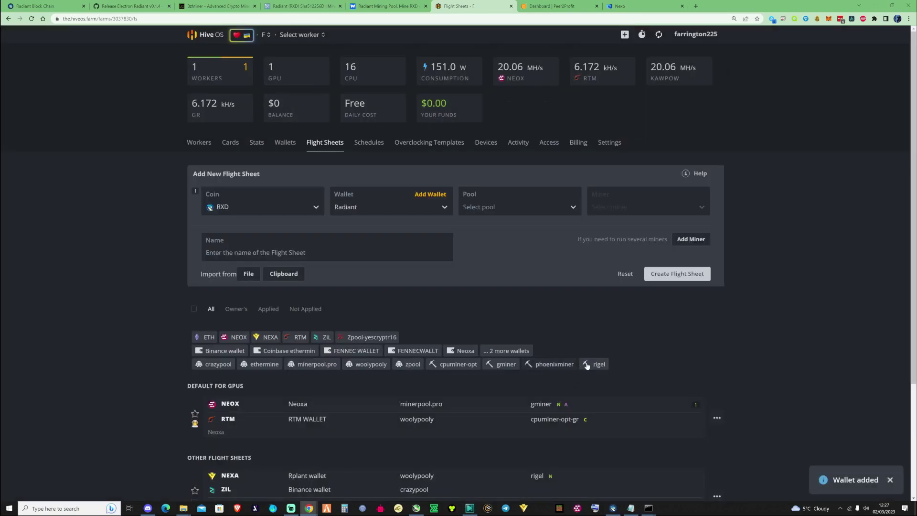
- Choose woolypooly as the RXD pool with the Europe PPLNS server pool.eu.woolypooly.com:3122
left_click(527, 211)
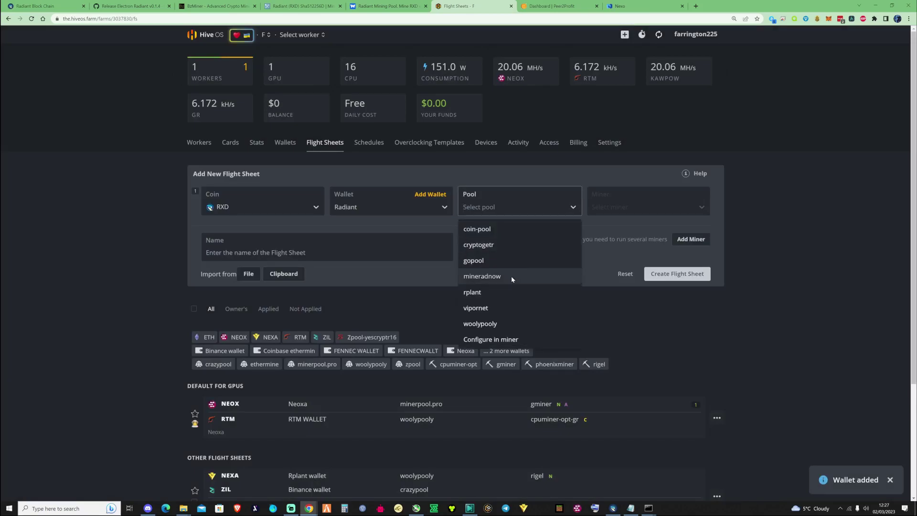
scroll(511, 282, "down", 1)
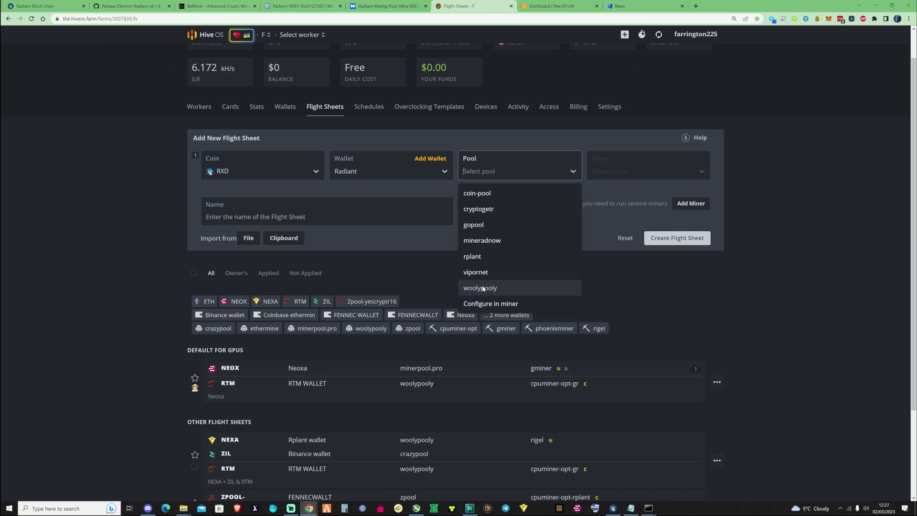
left_click(482, 288)
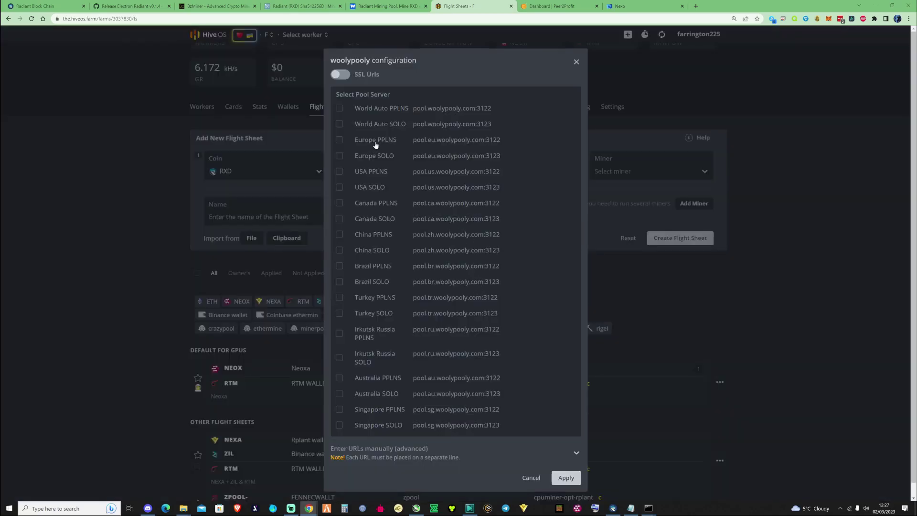
left_click(339, 140)
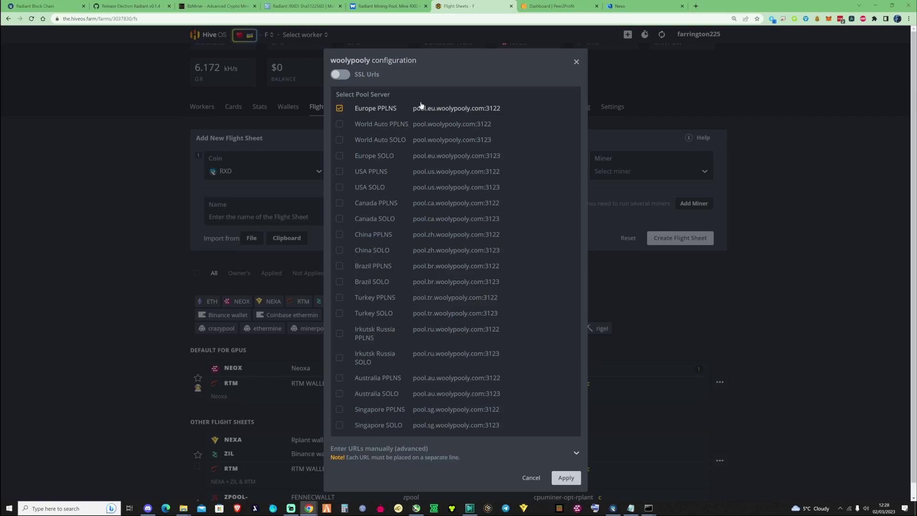
left_click(565, 478)
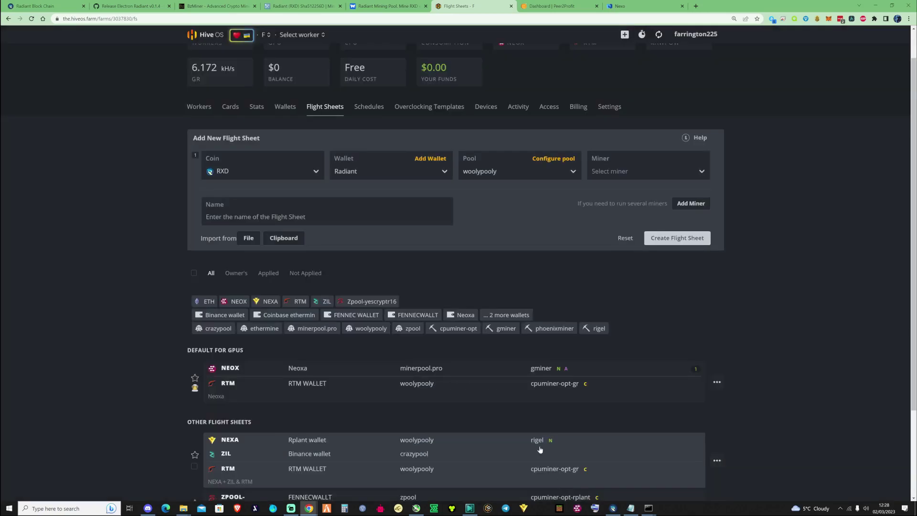
- Select BzMiner as the miner, name the flight sheet RADIANT and create it
left_click(650, 172)
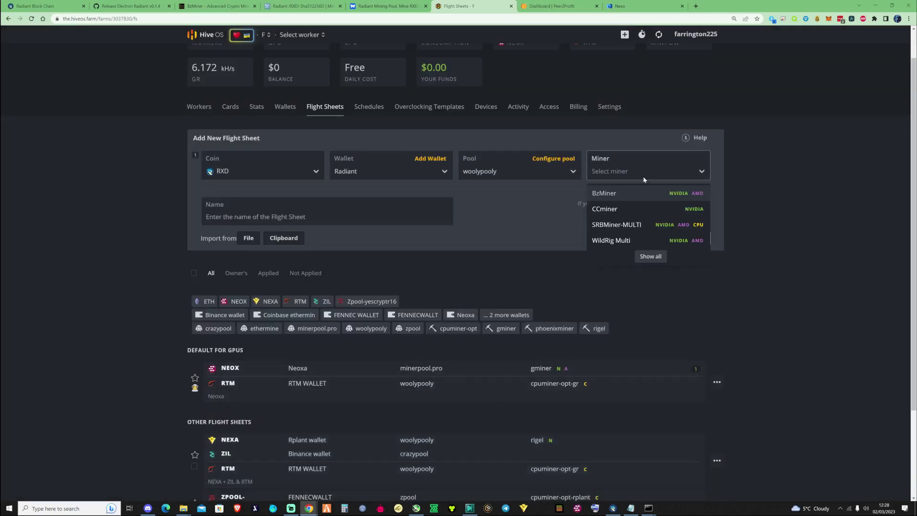
left_click(607, 193)
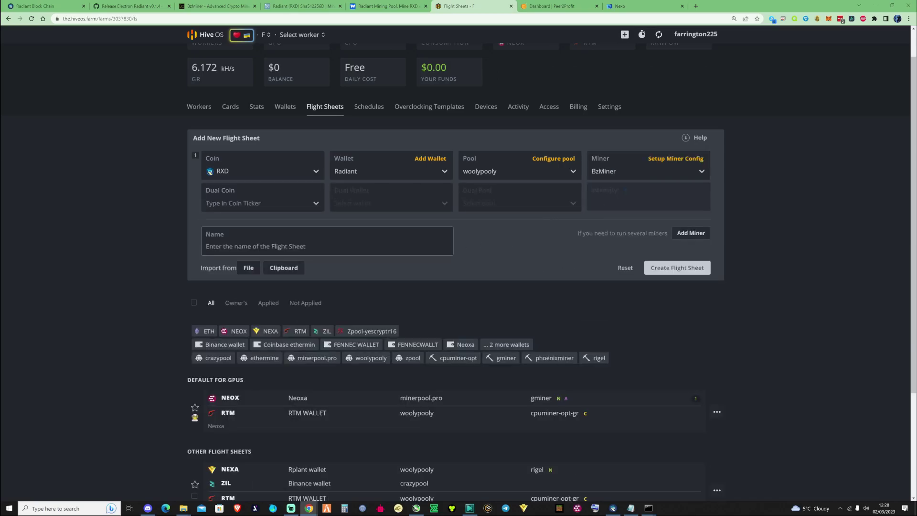
type("RADIANT")
left_click(671, 273)
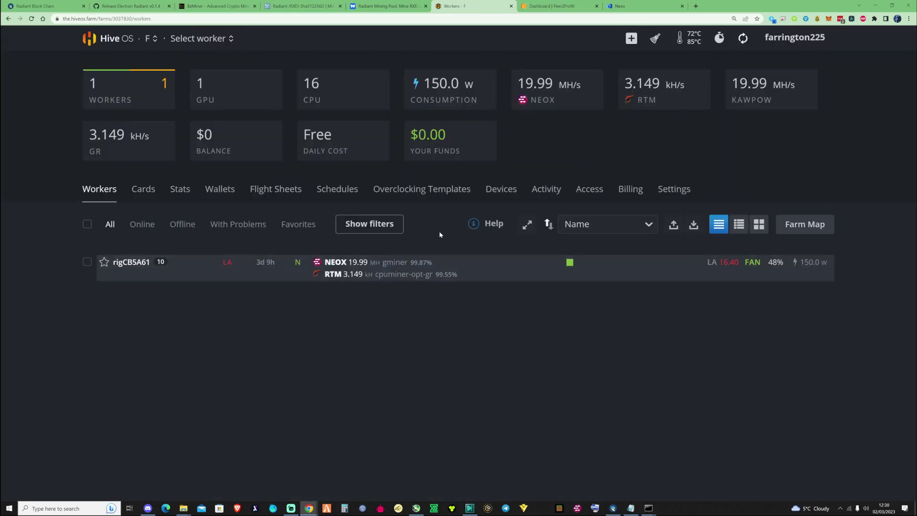
- Apply the RADIANT flight sheet to rig rigCBSA61 from the Workers list
key("ctrl+minus")
key("ctrl+minus")
key("ctrl+minus")
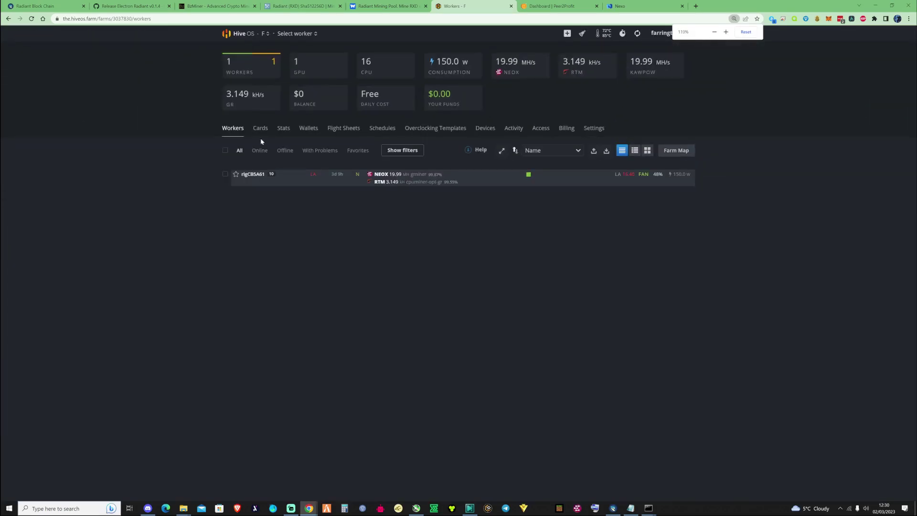
left_click(225, 175)
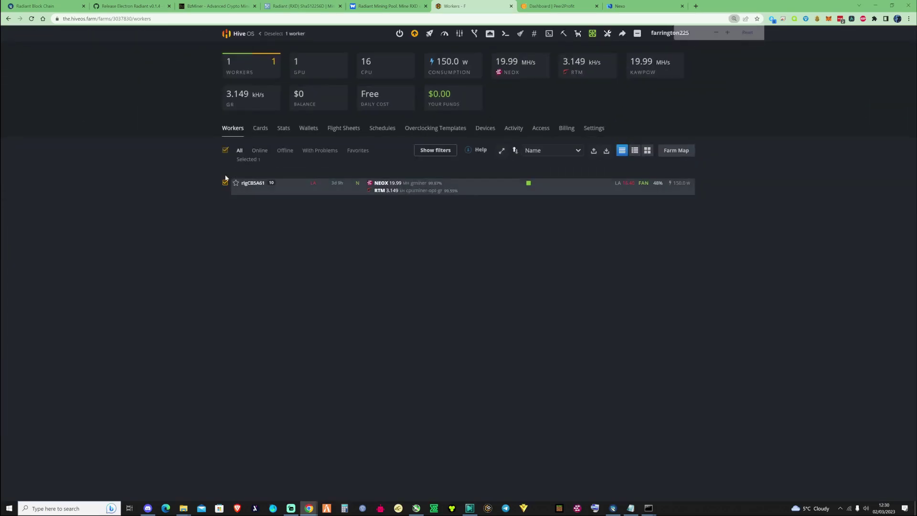
left_click(429, 34)
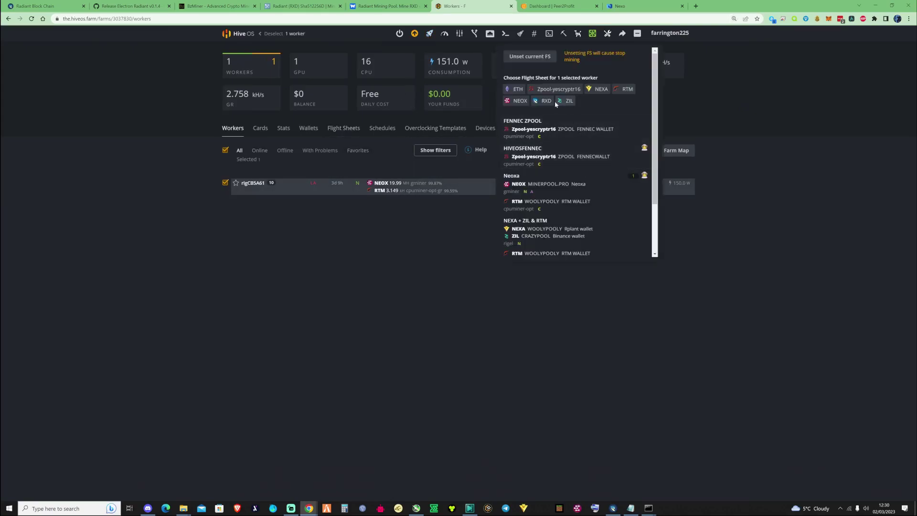
scroll(564, 135, "down", 1)
scroll(565, 135, "down", 3)
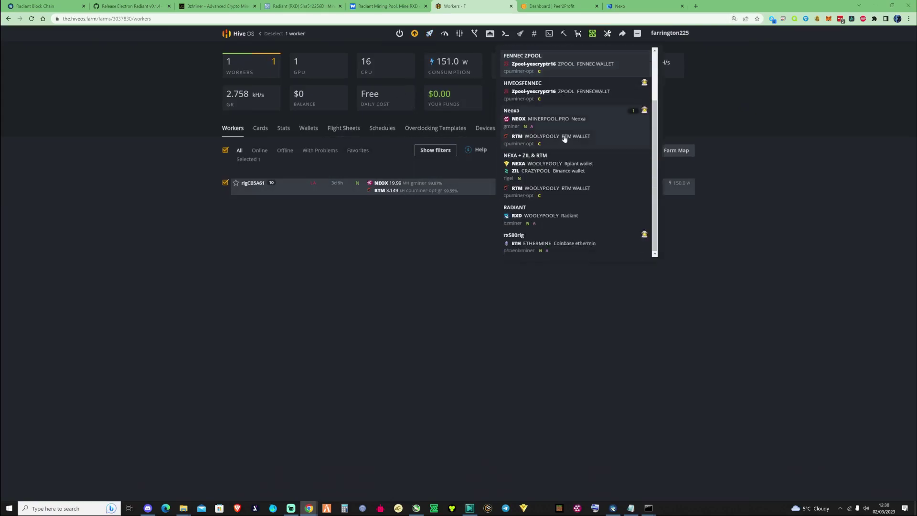
left_click(532, 216)
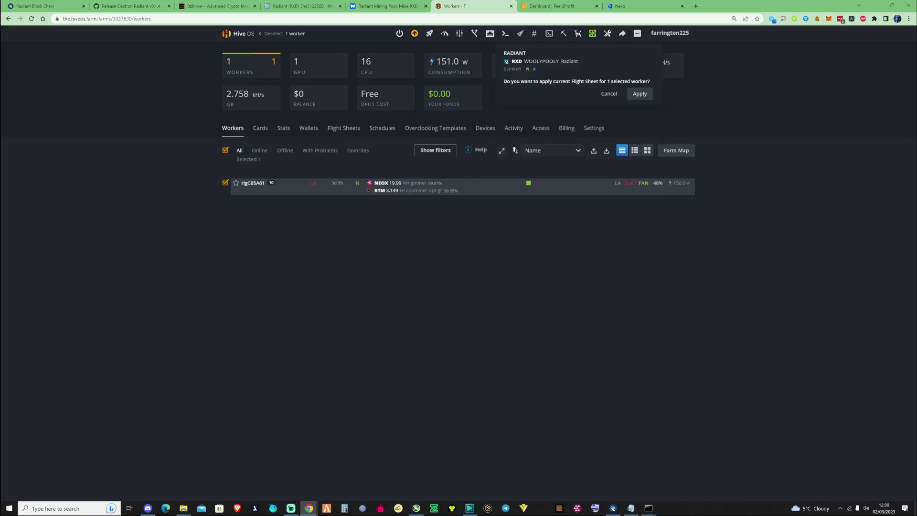
left_click(640, 94)
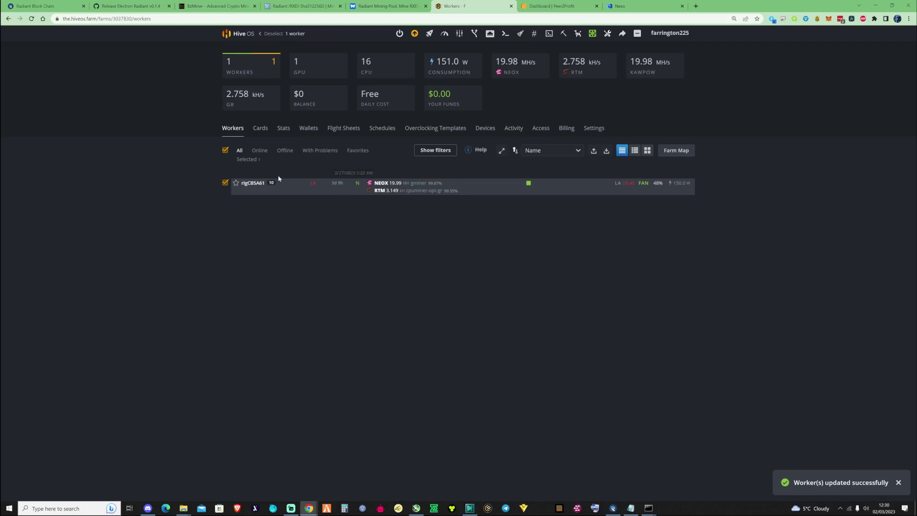
left_click(291, 187)
- Check the rig's miner details, then view the RTX 2070 on Cards mining RXD at 87.21 MH/s
left_click(290, 178)
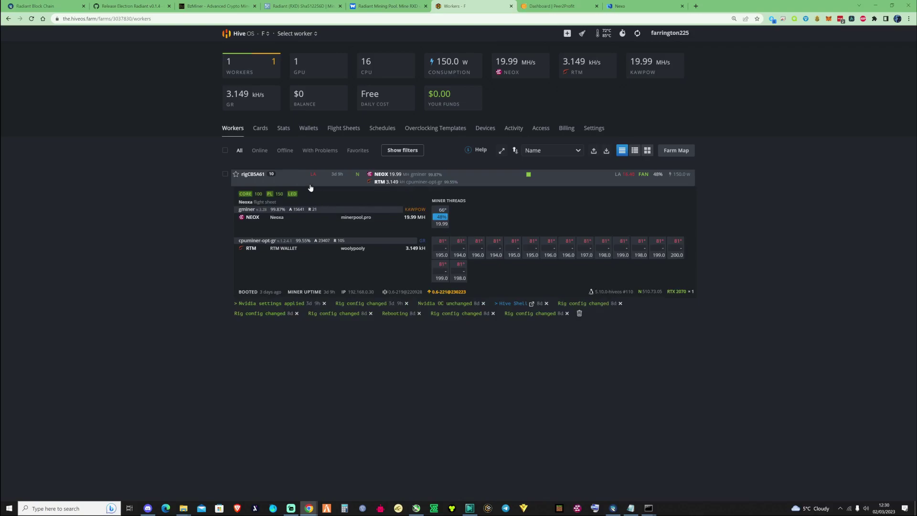
left_click(255, 128)
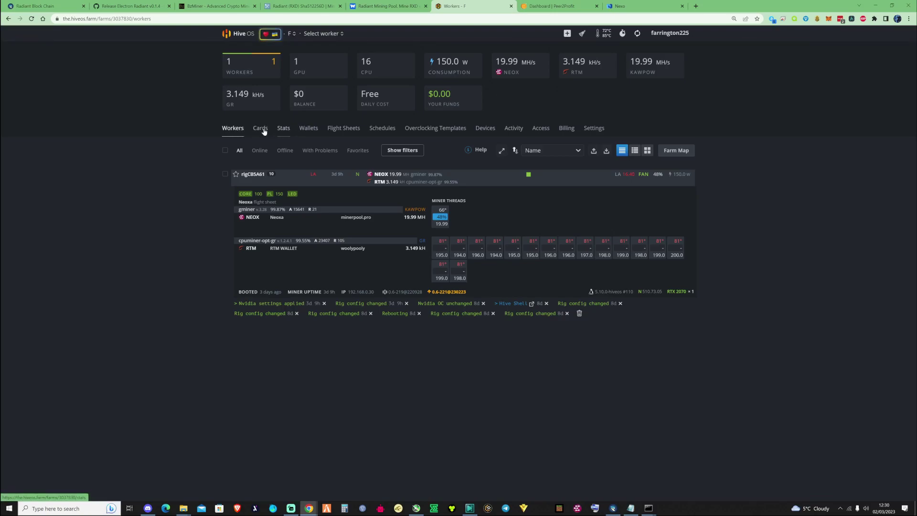
left_click(234, 129)
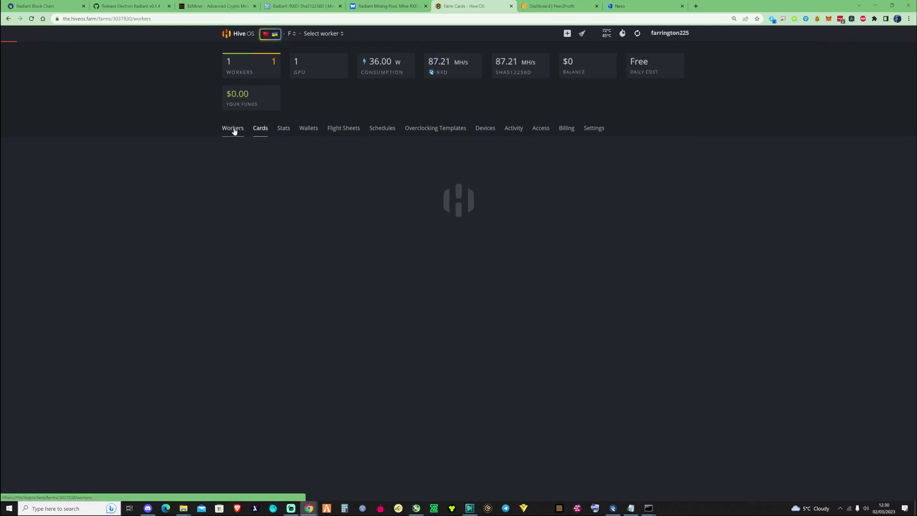
left_click(254, 133)
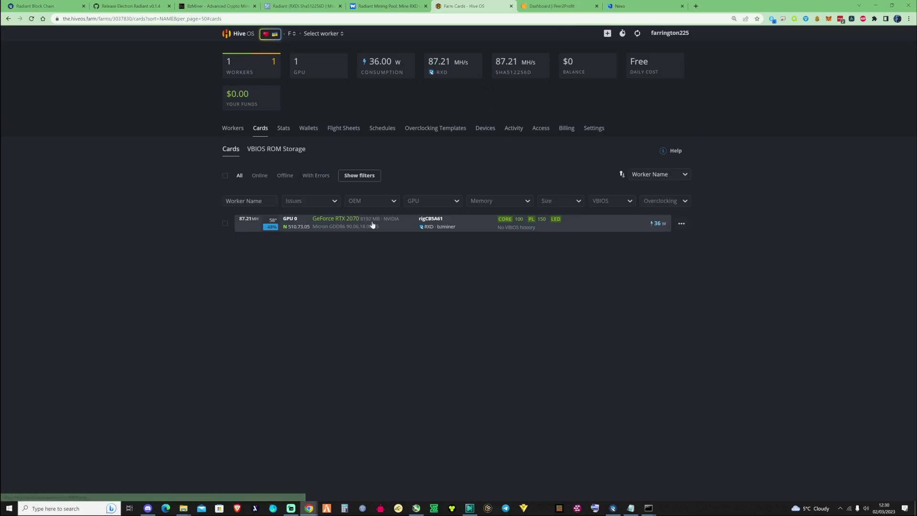
left_click(452, 225)
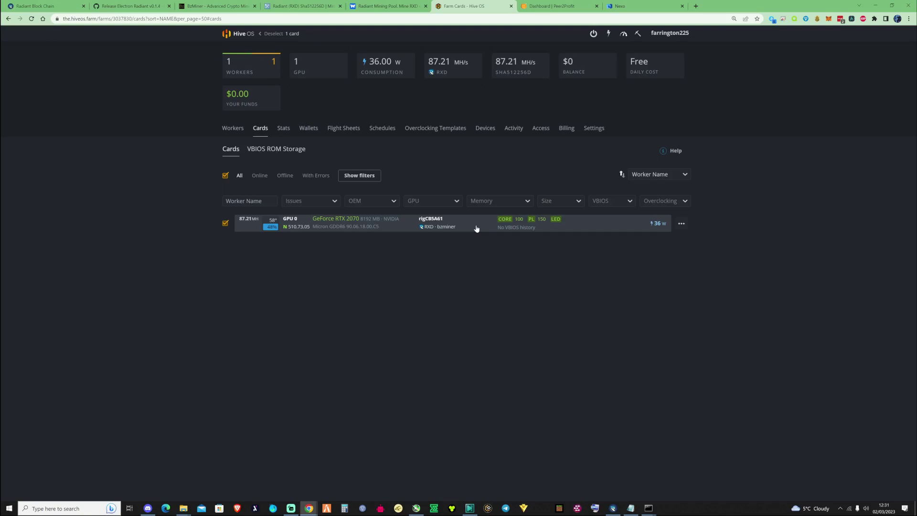
- Show MiningPoolStats' Radiant (RXD) pool list and scroll toward the Difficulty vs Price chart
left_click(305, 6)
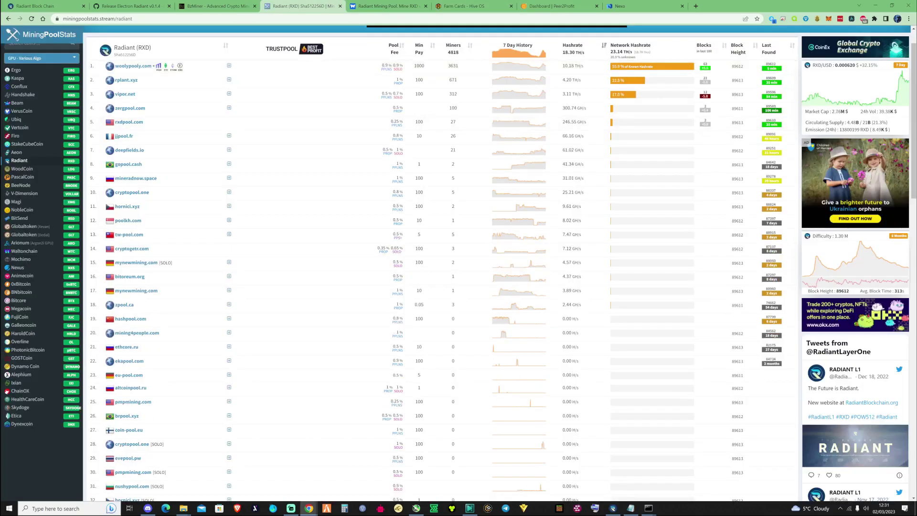
scroll(199, 188, "down", 9)
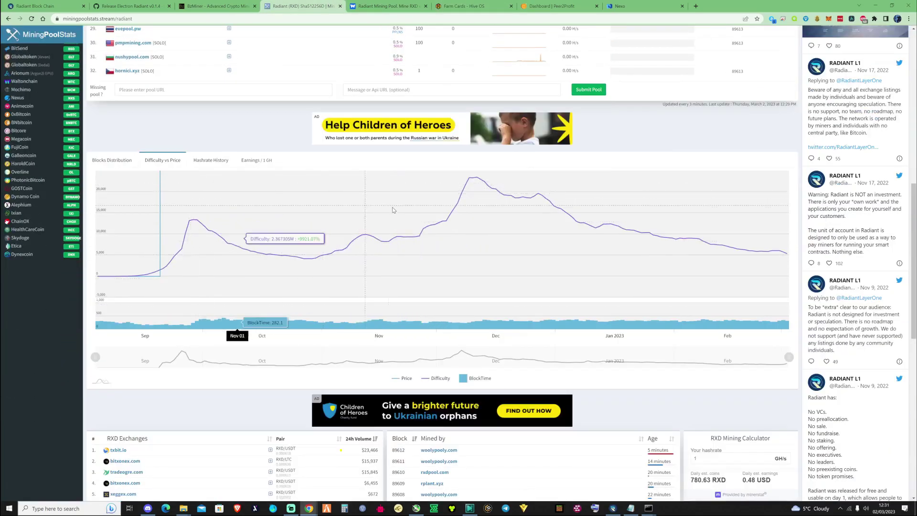